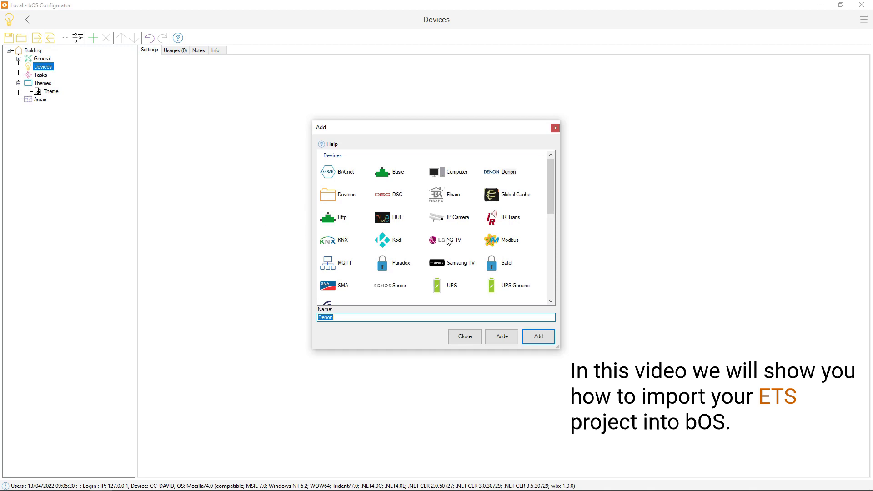
Add a KNX device under Devices and set its IP address to 192.168.10.10
{"action": "left_click", "coordinate": [339, 241]}
{"action": "left_click", "coordinate": [538, 336]}
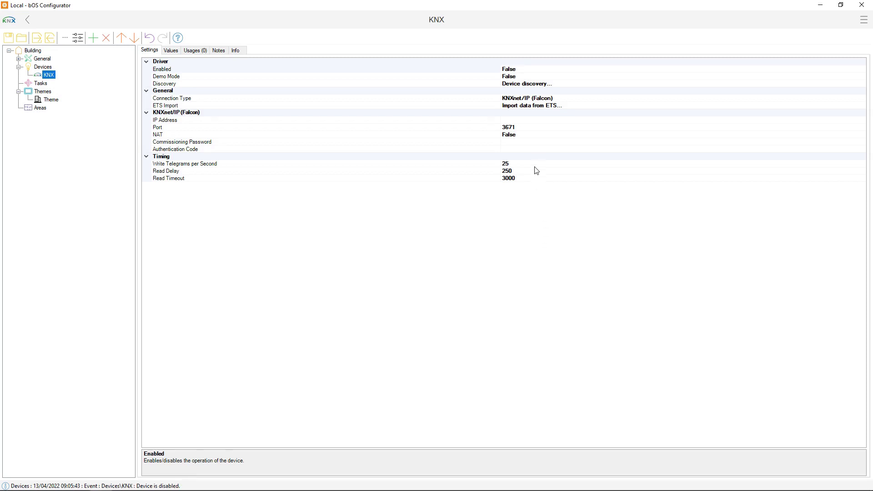
{"action": "left_click", "coordinate": [509, 121]}
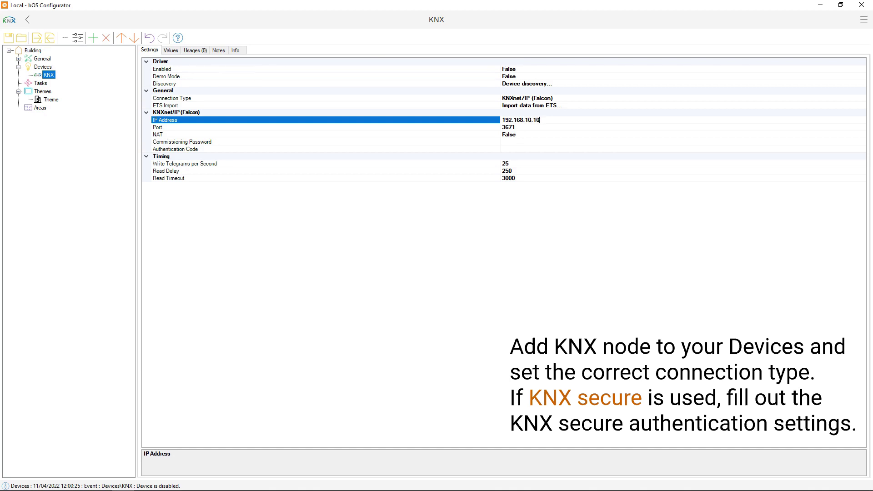
Enter the commissioning password and the authentication code for the KNX connection
{"action": "left_click", "coordinate": [193, 143]}
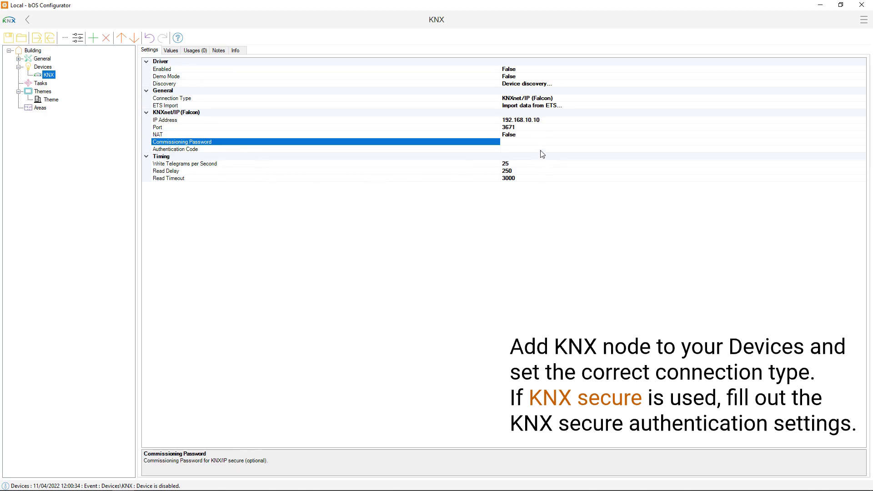
{"action": "left_click", "coordinate": [527, 144]}
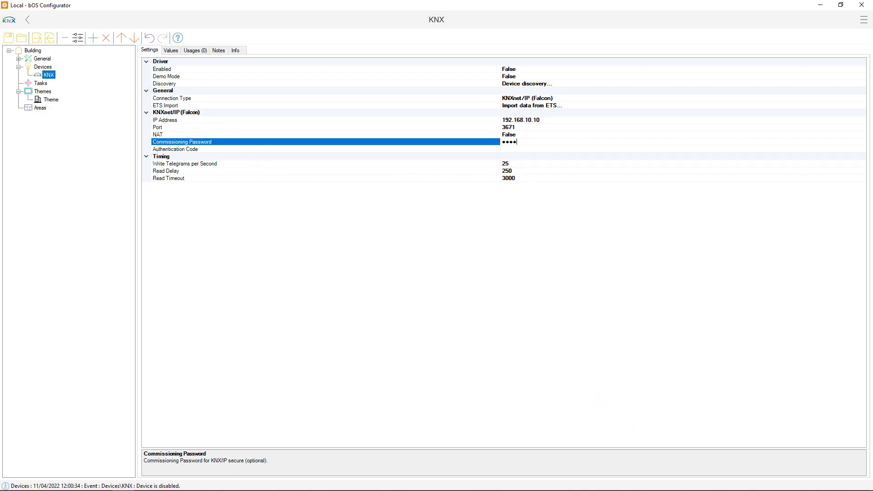
{"action": "left_click", "coordinate": [519, 150]}
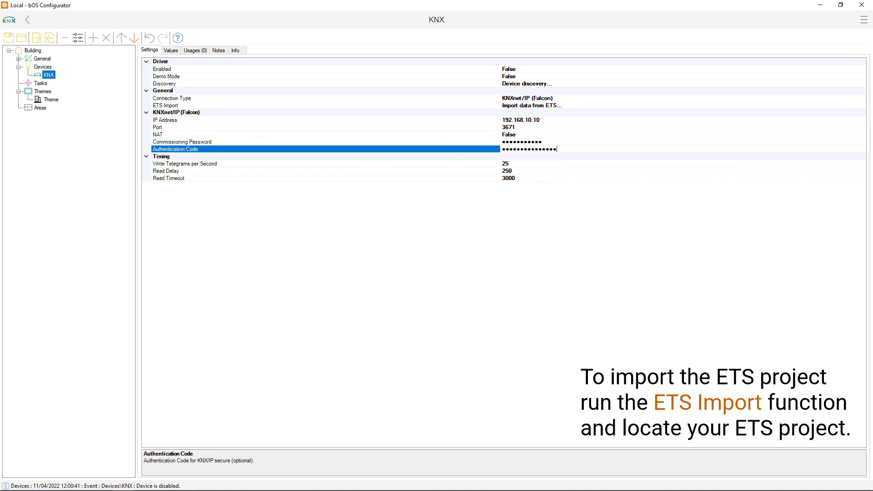
{"action": "left_click", "coordinate": [370, 136]}
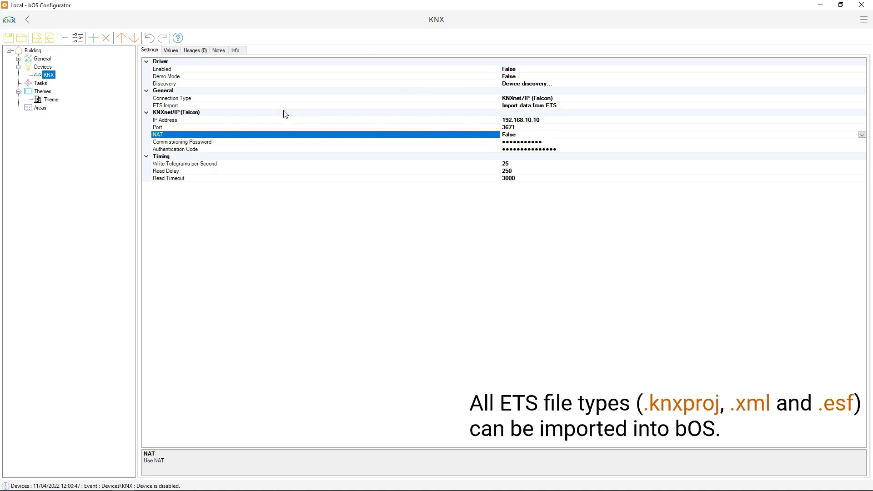
Run the ETS import on the KNX device and open the ComfortClick Training XML file from Local Disk (D:)
{"action": "left_click", "coordinate": [169, 108]}
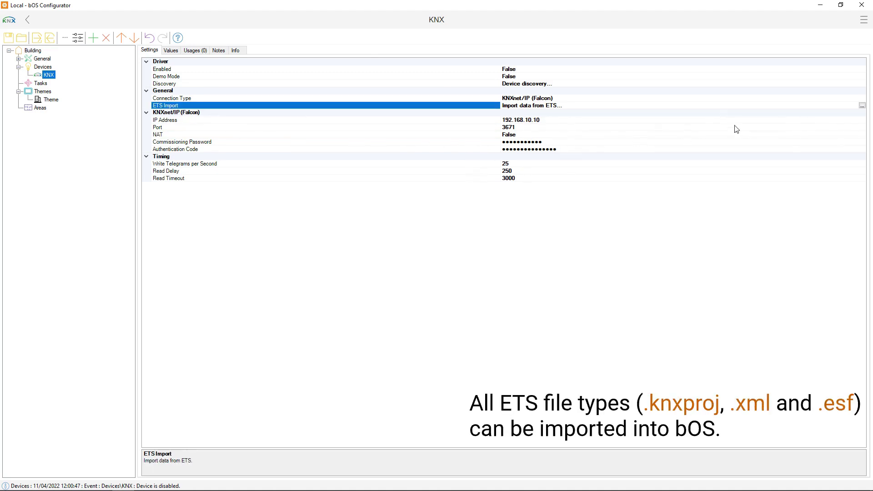
{"action": "left_click", "coordinate": [862, 107]}
{"action": "left_click", "coordinate": [103, 107]}
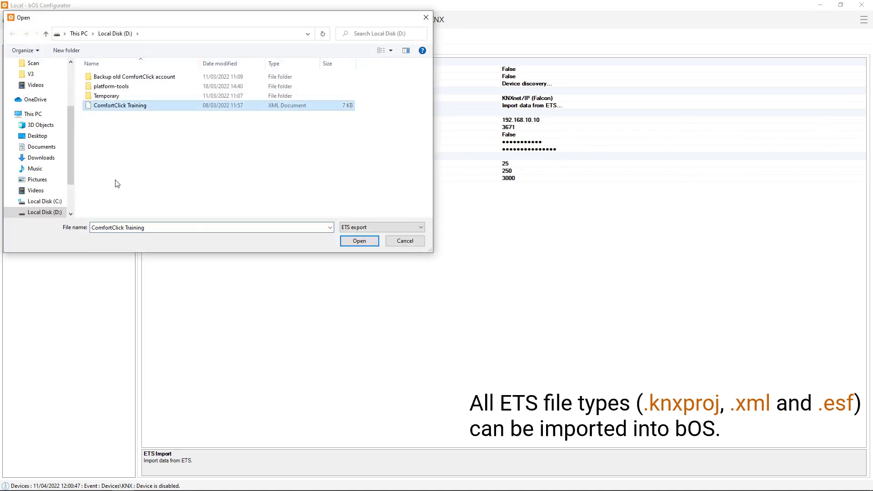
{"action": "left_click", "coordinate": [359, 242]}
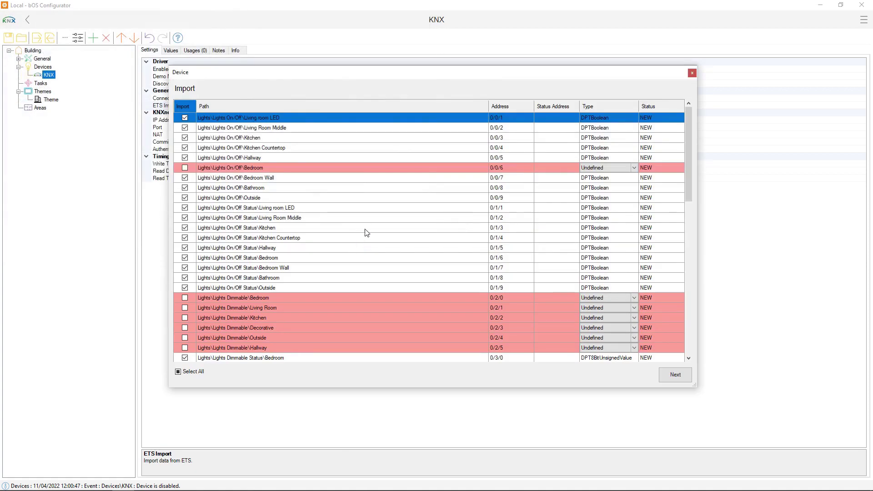
Examine the import list for group address paths, addresses and entries whose type is undefined
{"action": "scroll", "coordinate": [318, 265], "scroll_direction": "down", "scroll_amount": 10}
{"action": "scroll", "coordinate": [293, 302], "scroll_direction": "up", "scroll_amount": 10}
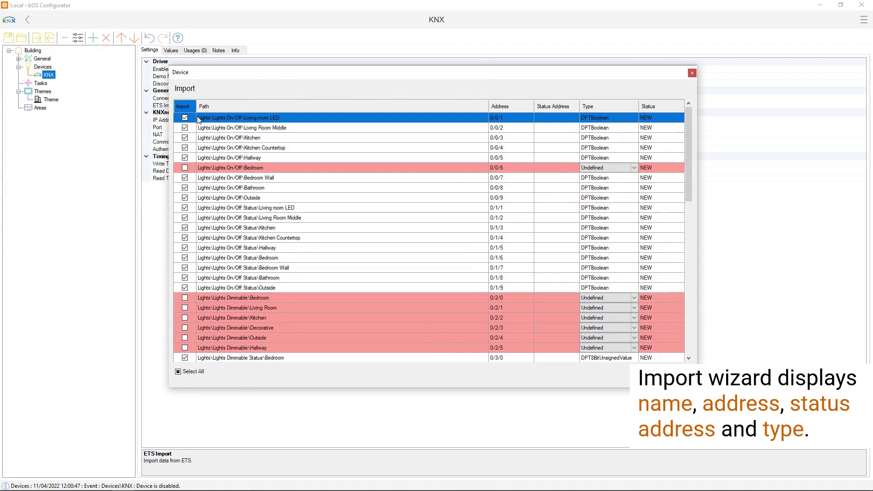
{"action": "left_click_drag", "start_coordinate": [258, 120], "coordinate": [257, 160]}
{"action": "left_click", "coordinate": [265, 178]}
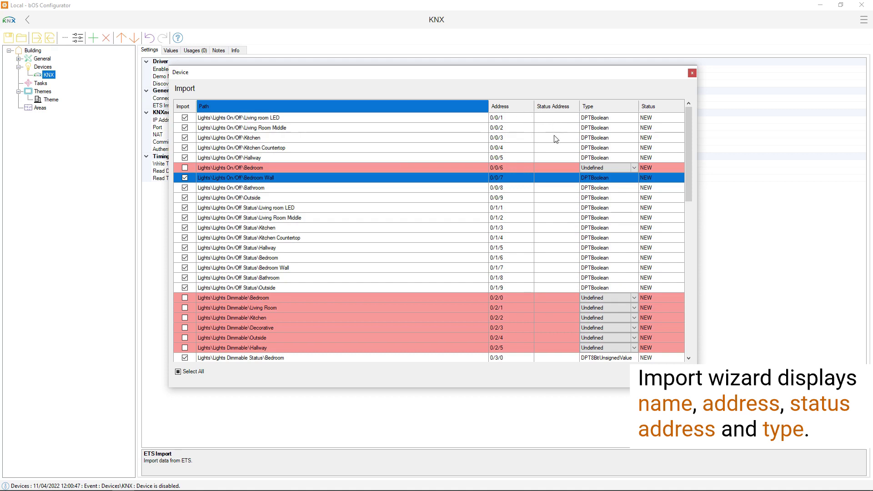
{"action": "left_click", "coordinate": [251, 137]}
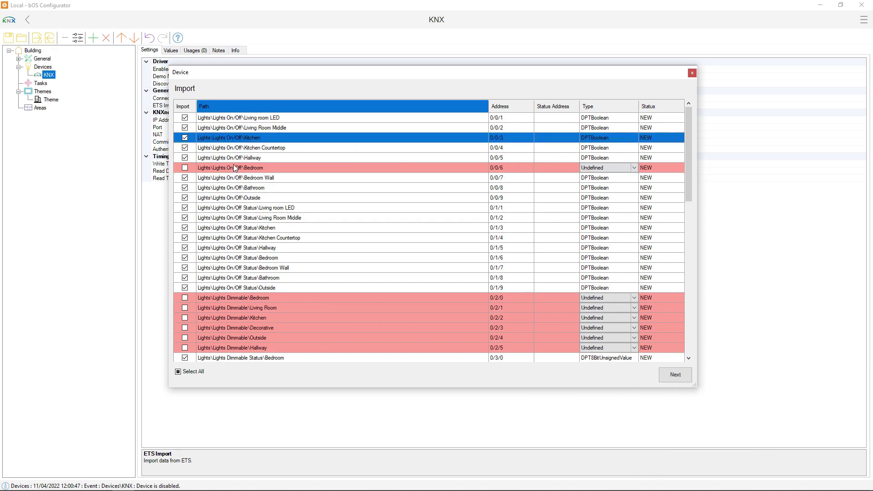
{"action": "left_click", "coordinate": [234, 167]}
{"action": "scroll", "coordinate": [231, 186], "scroll_direction": "down", "scroll_amount": 3}
{"action": "left_click_drag", "start_coordinate": [225, 208], "coordinate": [244, 248]}
{"action": "scroll", "coordinate": [245, 255], "scroll_direction": "down", "scroll_amount": 2}
{"action": "scroll", "coordinate": [245, 257], "scroll_direction": "up", "scroll_amount": 3}
{"action": "scroll", "coordinate": [245, 257], "scroll_direction": "up", "scroll_amount": 2}
Set the type of the Lights On/Off Bedroom address 0/0/6 to DPTBoolean
{"action": "left_click", "coordinate": [234, 169]}
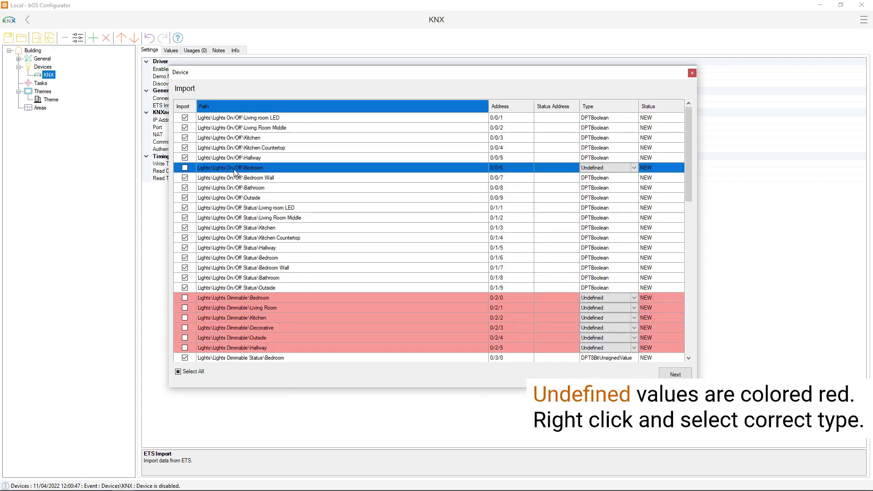
{"action": "right_click", "coordinate": [232, 171]}
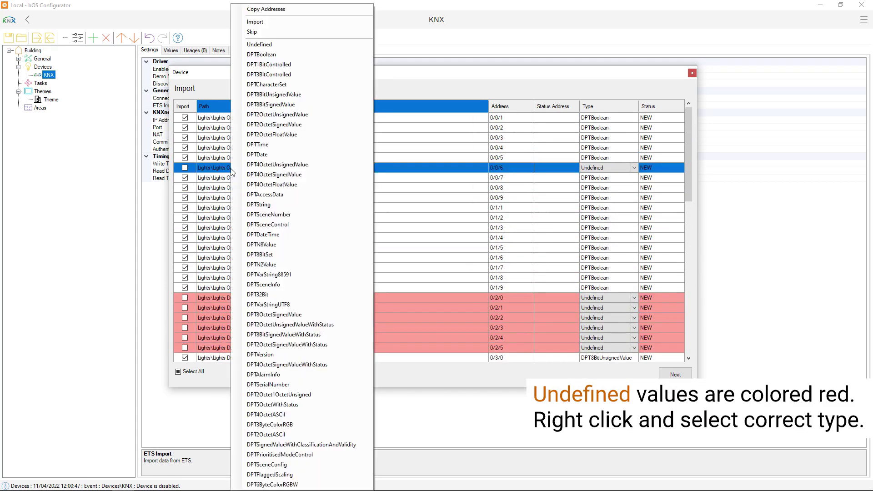
{"action": "left_click", "coordinate": [278, 57]}
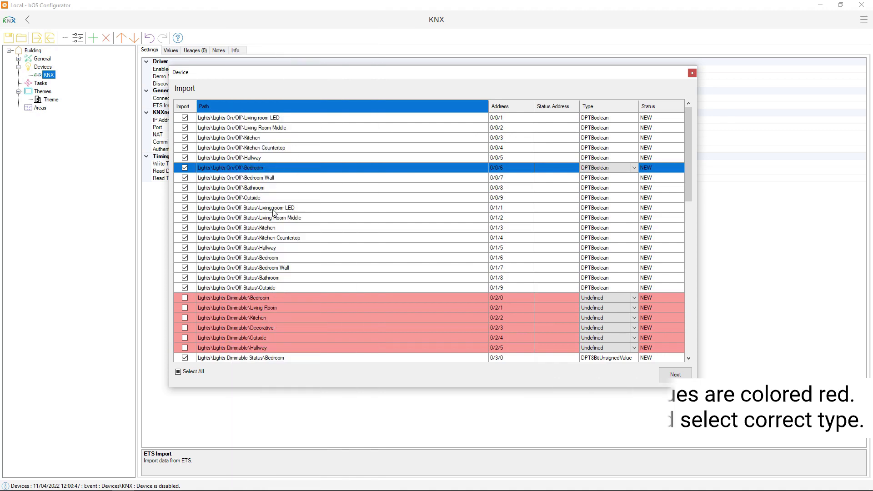
Set the type of all six Lights Dimmable addresses, 0/2/0 to 0/2/5, to DPT8BitUnsignedValue
{"action": "scroll", "coordinate": [249, 235], "scroll_direction": "down", "scroll_amount": 2}
{"action": "left_click_drag", "start_coordinate": [244, 238], "coordinate": [242, 286]}
{"action": "right_click", "coordinate": [242, 275]}
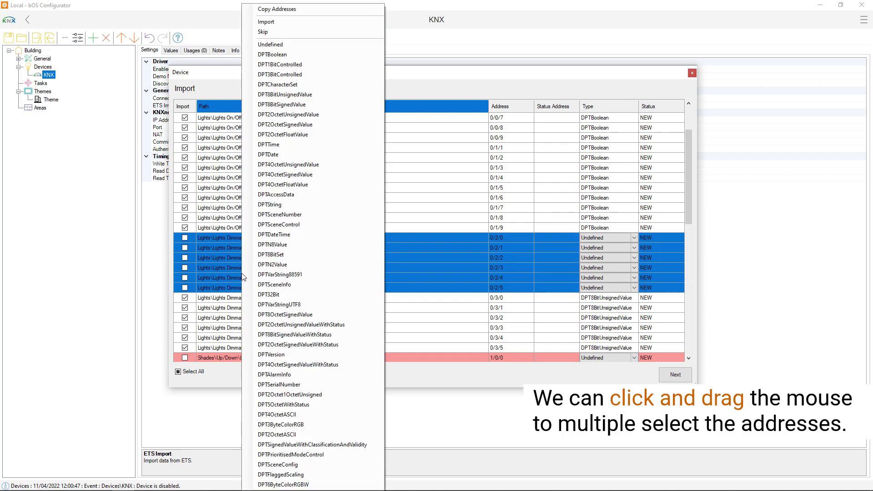
{"action": "left_click", "coordinate": [282, 95]}
Set the undefined Shades entries 1/0/0, 1/1/0 and 1/2/0 together to type DPT8BitUnsignedValue
{"action": "scroll", "coordinate": [252, 244], "scroll_direction": "down", "scroll_amount": 4}
{"action": "left_click", "coordinate": [251, 238]}
{"action": "left_click", "coordinate": [243, 287], "text": "ctrl"}
{"action": "left_click", "coordinate": [243, 337], "text": "ctrl"}
{"action": "right_click", "coordinate": [244, 337]}
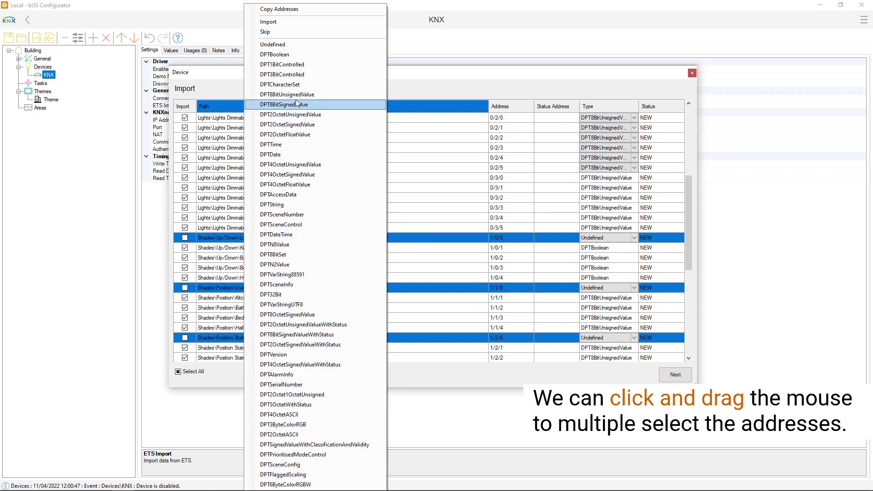
{"action": "left_click", "coordinate": [287, 95]}
Set the Heating Temperature Living Room address 2/0/0 to type DPT2OctetFloatValue and check the list for remaining undefined entries
{"action": "scroll", "coordinate": [246, 237], "scroll_direction": "down", "scroll_amount": 5}
{"action": "left_click", "coordinate": [242, 237]}
{"action": "right_click", "coordinate": [237, 239]}
{"action": "left_click", "coordinate": [278, 134]}
{"action": "scroll", "coordinate": [274, 178], "scroll_direction": "down", "scroll_amount": 5}
{"action": "scroll", "coordinate": [264, 227], "scroll_direction": "up", "scroll_amount": 10}
{"action": "scroll", "coordinate": [255, 291], "scroll_direction": "down", "scroll_amount": 10}
{"action": "scroll", "coordinate": [255, 291], "scroll_direction": "up", "scroll_amount": 10}
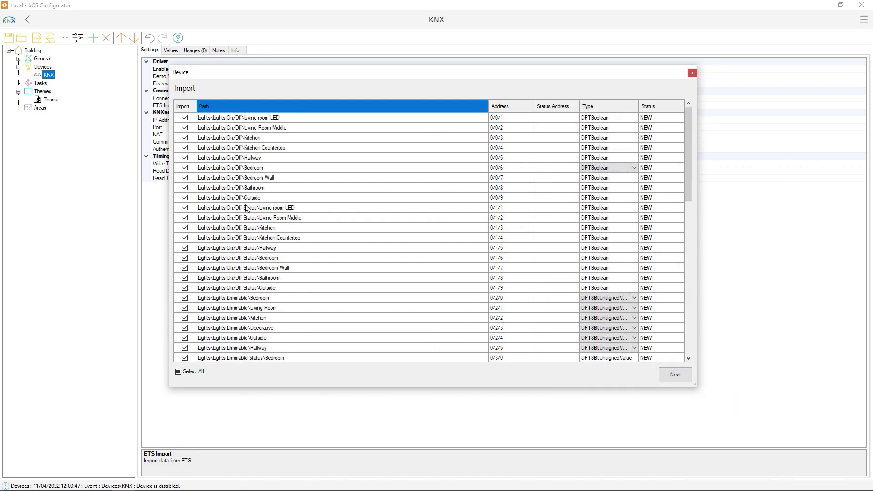
Copy the Lights On/Off Status addresses 0/1/1 to 0/1/9 and paste them as status addresses of the nine Lights On/Off entries
{"action": "left_click_drag", "start_coordinate": [250, 210], "coordinate": [247, 291]}
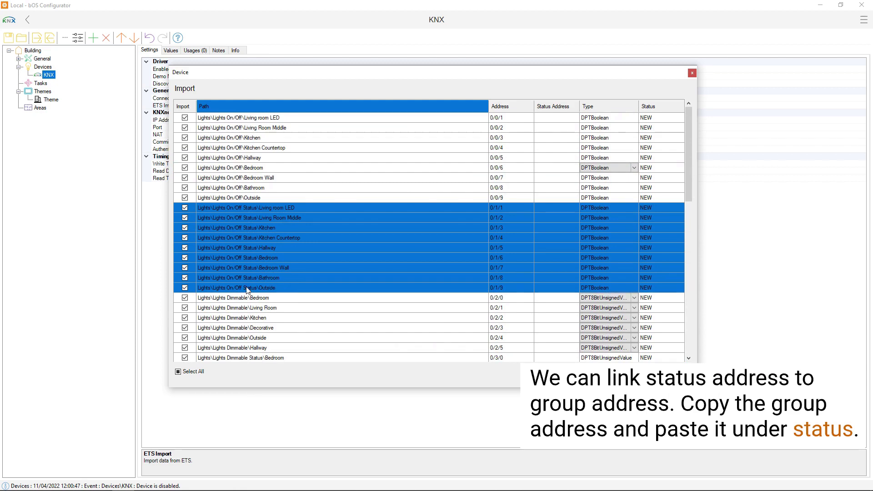
{"action": "right_click", "coordinate": [246, 256]}
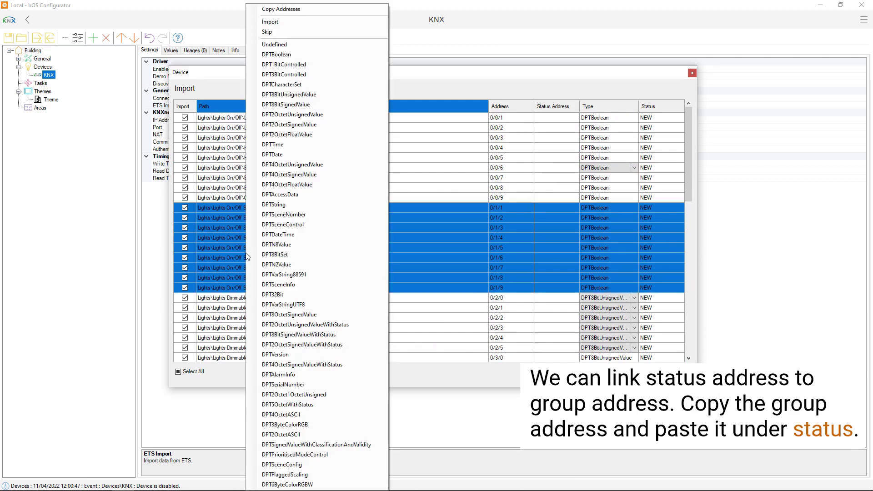
{"action": "left_click", "coordinate": [289, 10]}
{"action": "left_click_drag", "start_coordinate": [242, 119], "coordinate": [243, 199]}
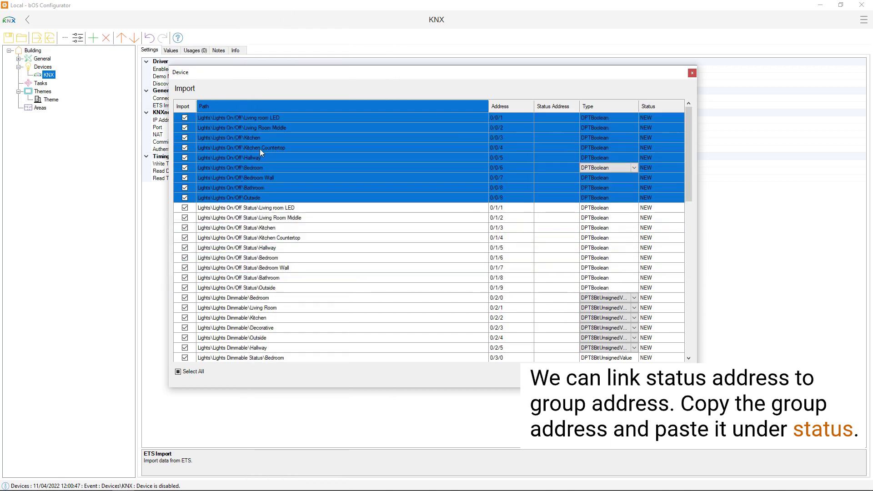
{"action": "right_click", "coordinate": [268, 167]}
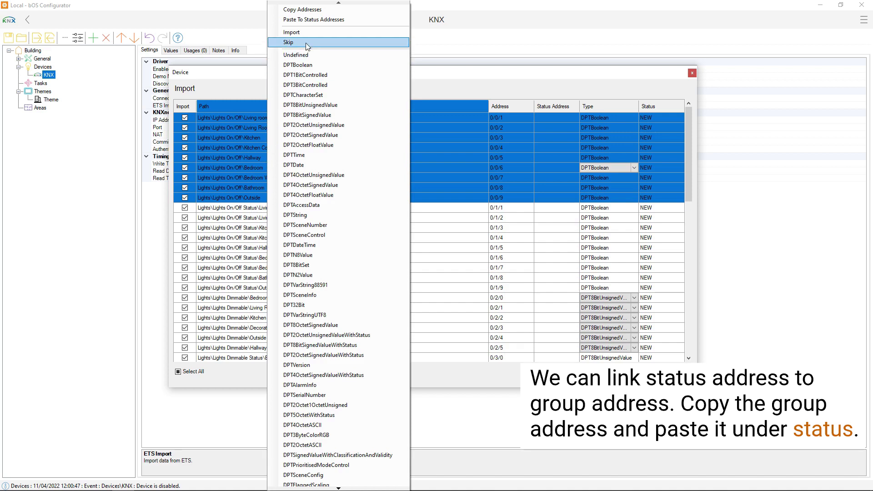
{"action": "left_click", "coordinate": [284, 20]}
{"action": "left_click", "coordinate": [315, 138]}
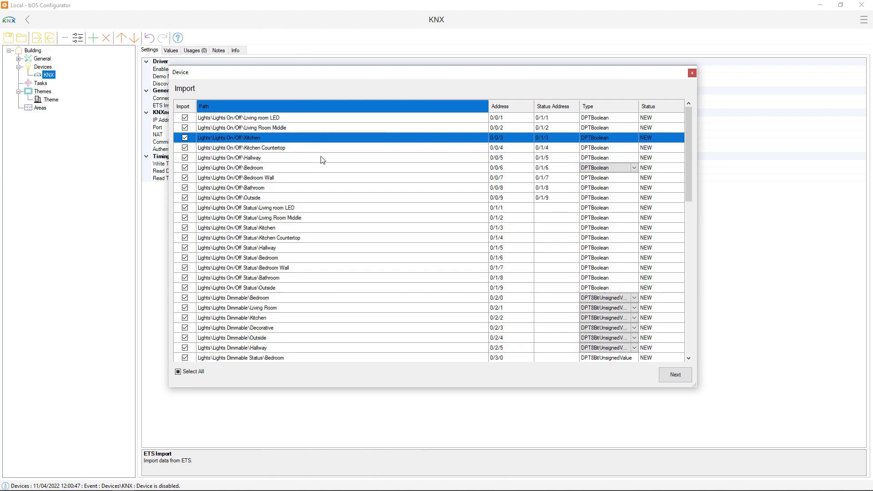
Skip the nine Lights On/Off Status entries, 0/1/1 to 0/1/9, in the import
{"action": "left_click_drag", "start_coordinate": [265, 210], "coordinate": [247, 289]}
{"action": "right_click", "coordinate": [248, 289]}
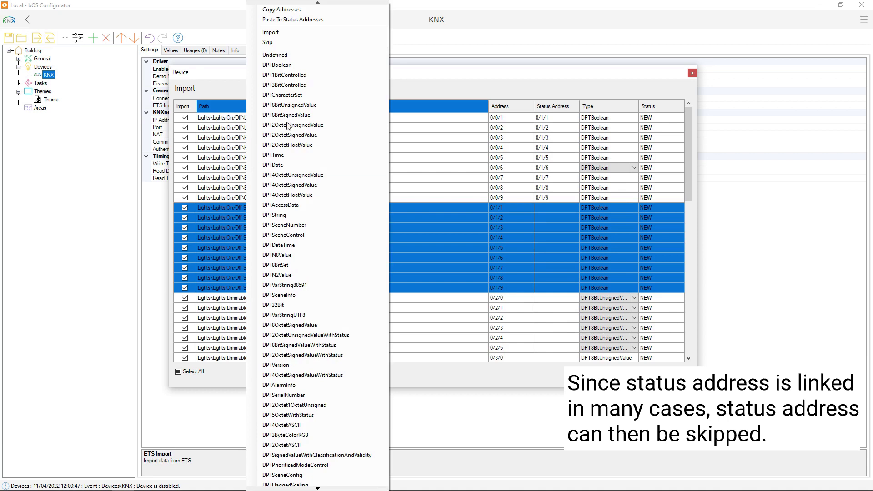
{"action": "left_click", "coordinate": [279, 42]}
{"action": "left_click", "coordinate": [268, 278]}
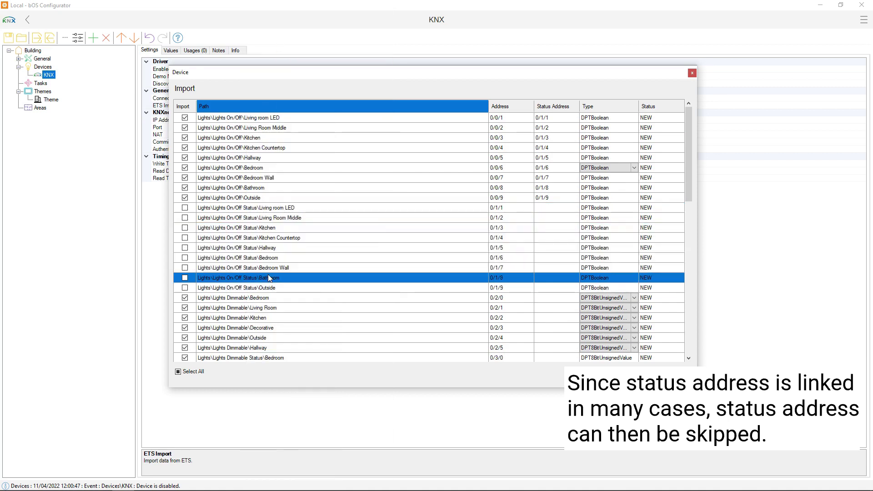
Copy the Lights Dimmable Status addresses and paste them as status addresses of the Lights Dimmable entries
{"action": "scroll", "coordinate": [269, 278], "scroll_direction": "down", "scroll_amount": 3}
{"action": "left_click_drag", "start_coordinate": [252, 210], "coordinate": [253, 321]}
{"action": "right_click", "coordinate": [253, 320]}
{"action": "left_click", "coordinate": [272, 10]}
{"action": "right_click", "coordinate": [257, 257]}
{"action": "left_click_drag", "start_coordinate": [261, 210], "coordinate": [245, 317]}
{"action": "left_click", "coordinate": [273, 19]}
Copy the Shades Position Status addresses 1/2/0 to 1/2/4 and paste them as status addresses of the five Shades Position entries
{"action": "scroll", "coordinate": [257, 227], "scroll_direction": "down", "scroll_amount": 5}
{"action": "right_click", "coordinate": [246, 317]}
{"action": "left_click", "coordinate": [279, 9]}
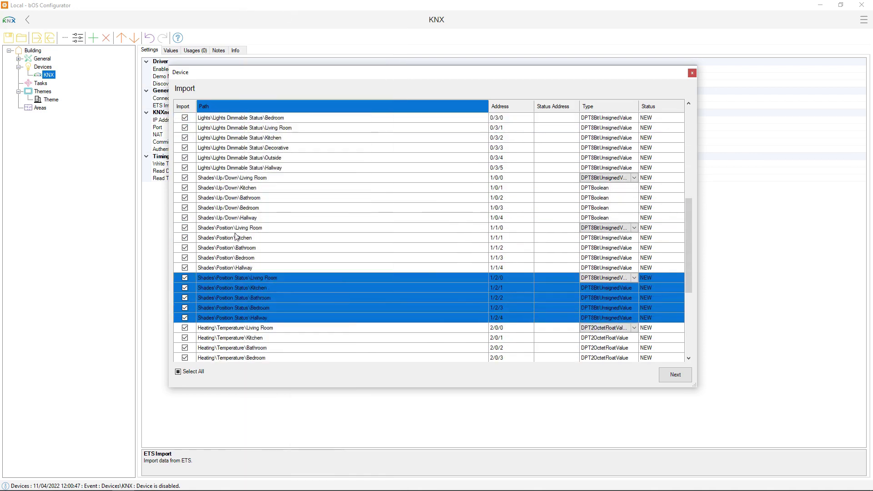
{"action": "left_click_drag", "start_coordinate": [248, 227], "coordinate": [248, 267]}
{"action": "right_click", "coordinate": [248, 268]}
{"action": "left_click", "coordinate": [271, 19]}
{"action": "left_click", "coordinate": [299, 178]}
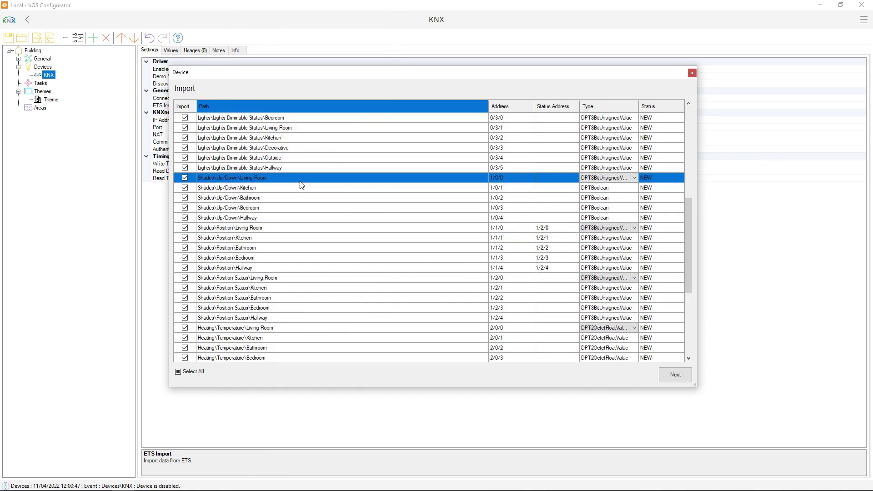
Review the import list, import the checked addresses and continue to the template settings of the imported devices
{"action": "scroll", "coordinate": [283, 259], "scroll_direction": "up", "scroll_amount": 7}
{"action": "scroll", "coordinate": [283, 264], "scroll_direction": "down", "scroll_amount": 12}
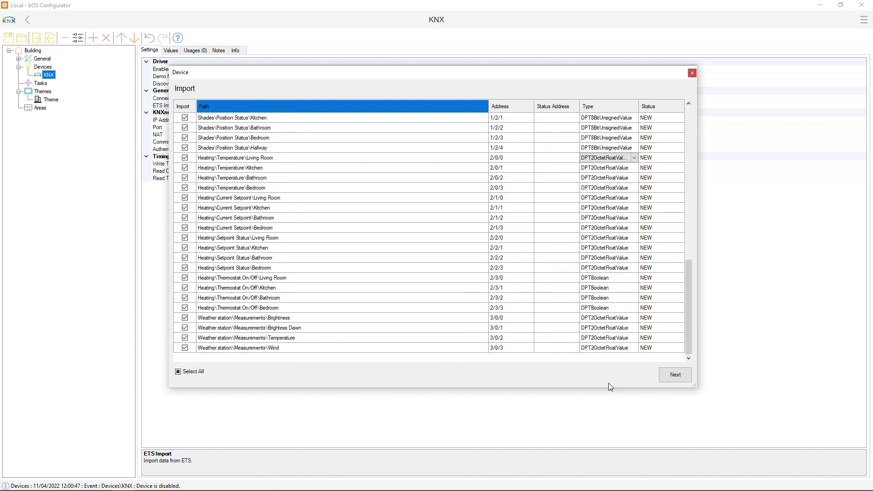
{"action": "left_click", "coordinate": [668, 376]}
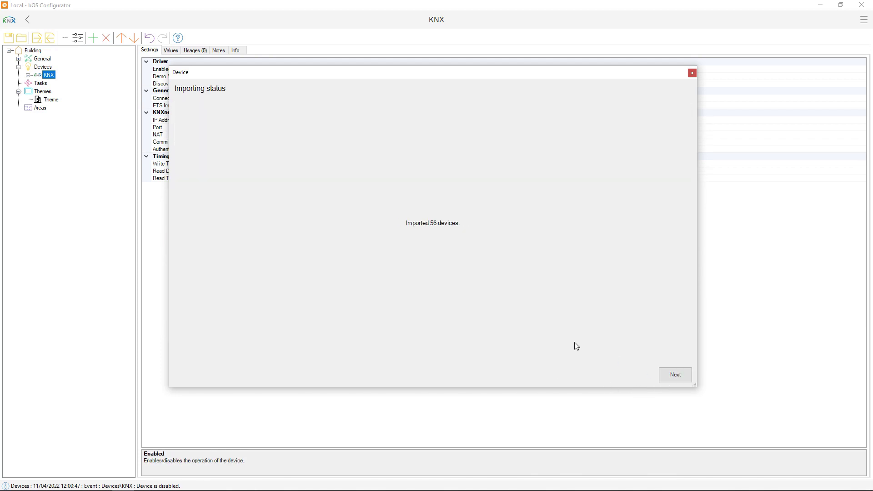
{"action": "left_click", "coordinate": [672, 376]}
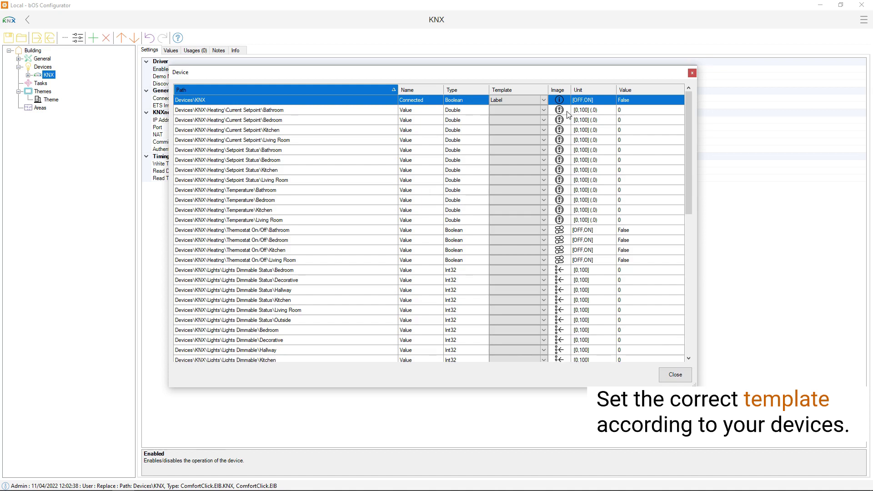
Apply the Temperature Setpoint [°C] template to the four Heating Current Setpoint values
{"action": "left_click_drag", "start_coordinate": [243, 113], "coordinate": [244, 144]}
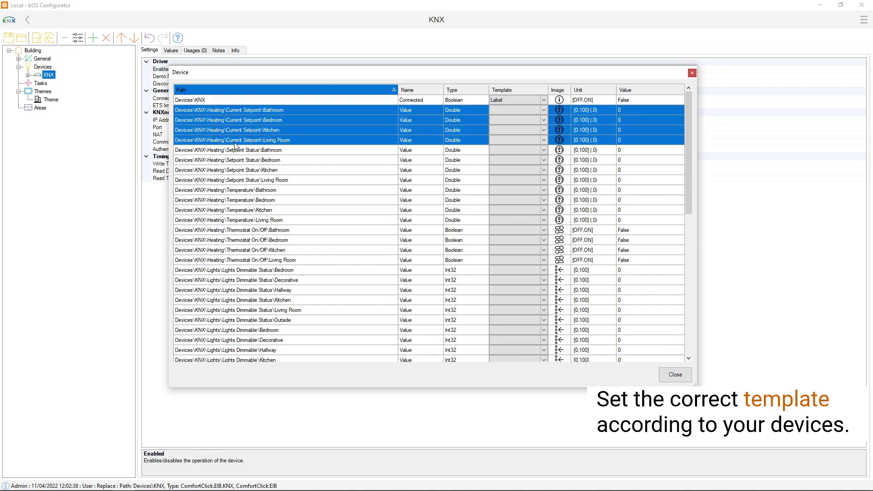
{"action": "right_click", "coordinate": [282, 135]}
{"action": "mouse_move", "coordinate": [302, 139]}
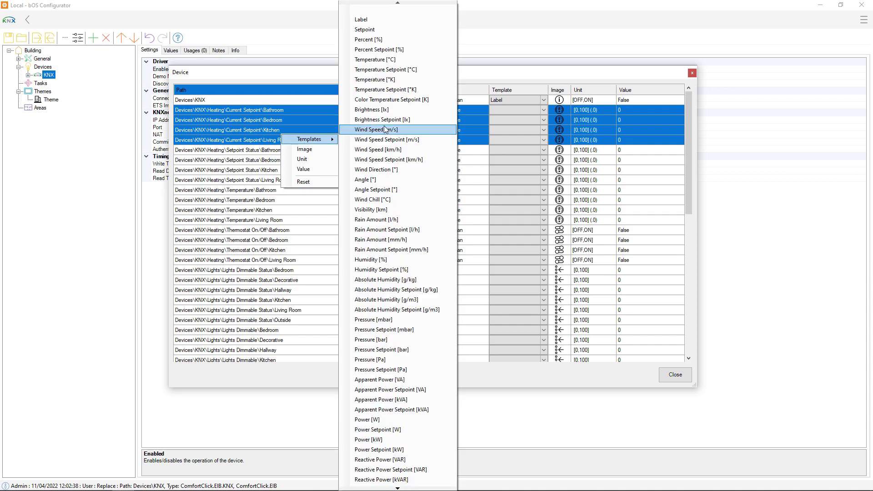
{"action": "left_click", "coordinate": [390, 70]}
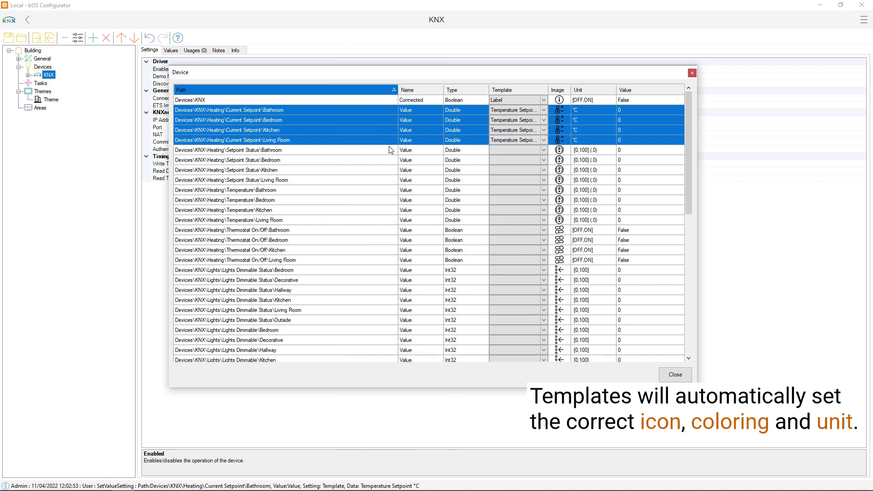
Apply the Temperature [°C] template to the four Heating Temperature values
{"action": "left_click_drag", "start_coordinate": [218, 190], "coordinate": [218, 222]}
{"action": "right_click", "coordinate": [223, 219]}
{"action": "mouse_move", "coordinate": [254, 222]}
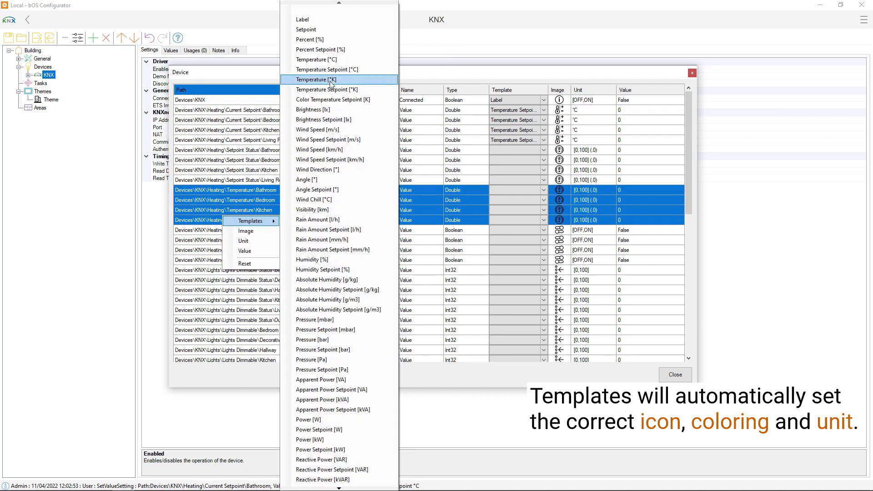
{"action": "left_click", "coordinate": [334, 62]}
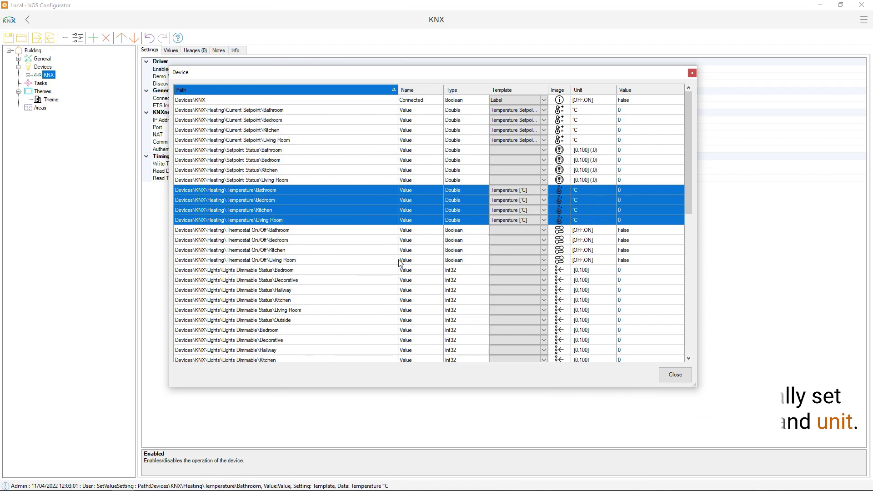
Apply the Dimmer template to the six Lights Dimmable values, from Bedroom to Outside
{"action": "scroll", "coordinate": [303, 279], "scroll_direction": "down", "scroll_amount": 2}
{"action": "left_click_drag", "start_coordinate": [257, 272], "coordinate": [253, 319]}
{"action": "right_click", "coordinate": [253, 320]}
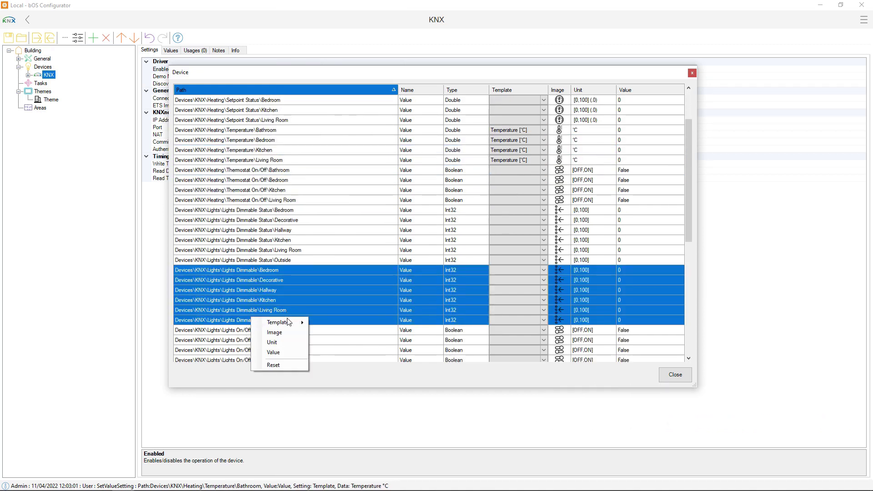
{"action": "mouse_move", "coordinate": [288, 322]}
{"action": "left_click", "coordinate": [345, 217]}
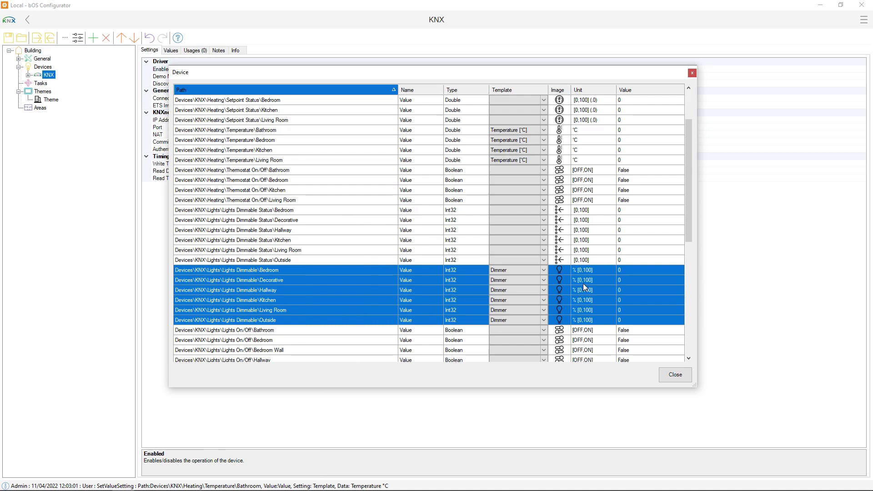
Assign the Ceiling.svg lamp image to the Lights Dimmable values Decorative, Hallway and Kitchen
{"action": "left_click_drag", "start_coordinate": [254, 286], "coordinate": [256, 301]}
{"action": "right_click", "coordinate": [256, 299]}
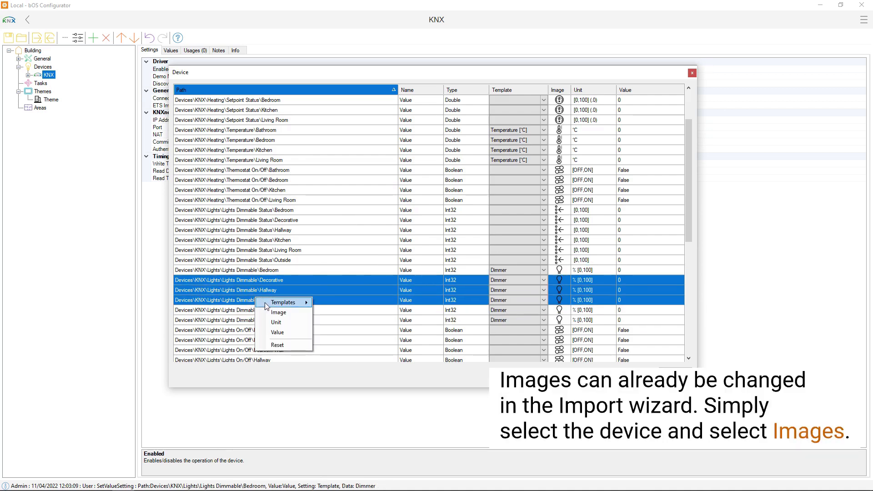
{"action": "left_click", "coordinate": [274, 313]}
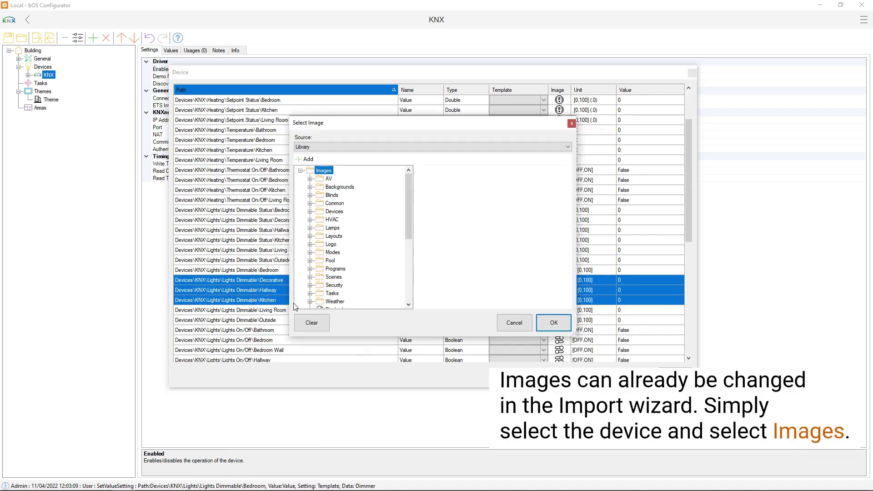
{"action": "left_click", "coordinate": [310, 228]}
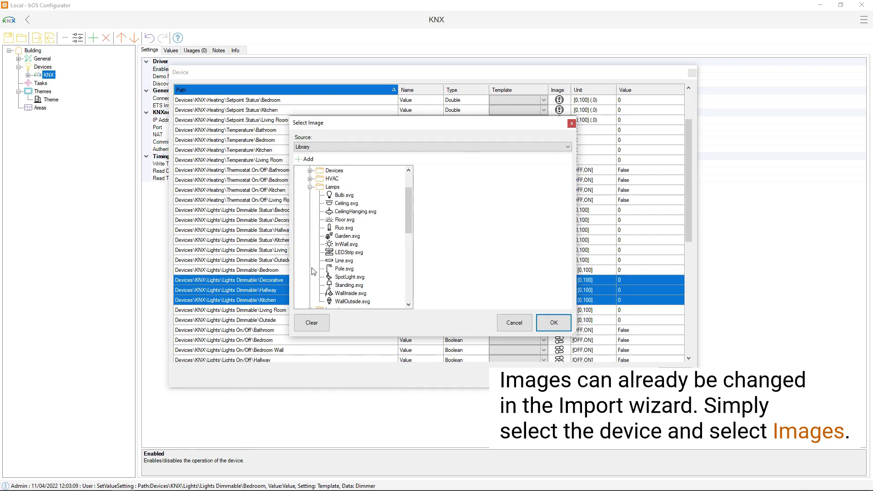
{"action": "left_click", "coordinate": [346, 203]}
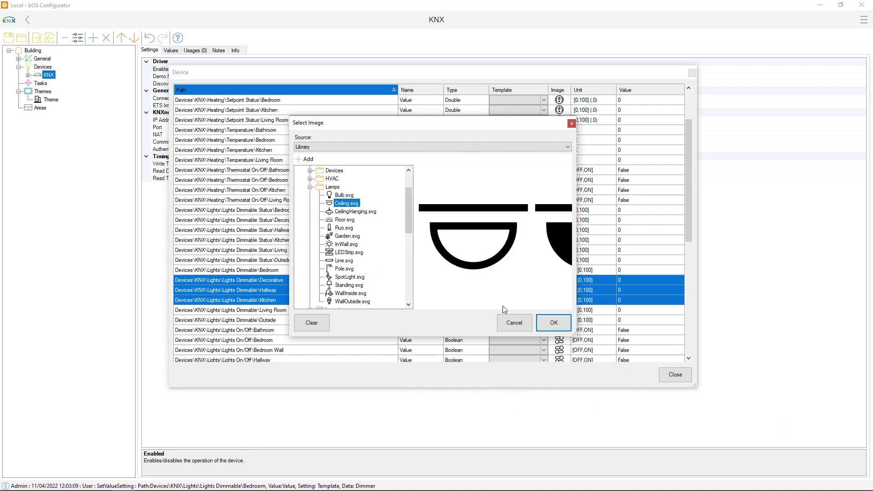
{"action": "left_click", "coordinate": [558, 323]}
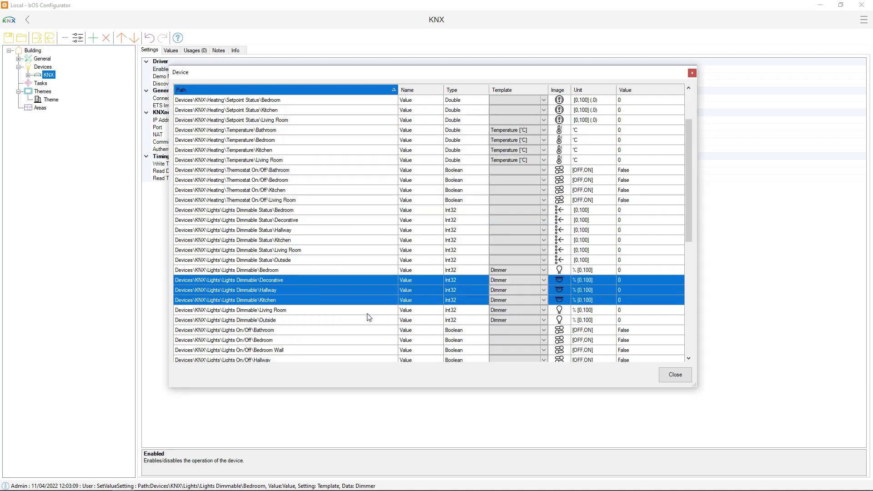
Apply the Lamp template to the eight Lights On/Off values from Bedroom to Outside
{"action": "scroll", "coordinate": [320, 328], "scroll_direction": "down", "scroll_amount": 3}
{"action": "left_click_drag", "start_coordinate": [251, 251], "coordinate": [244, 322]}
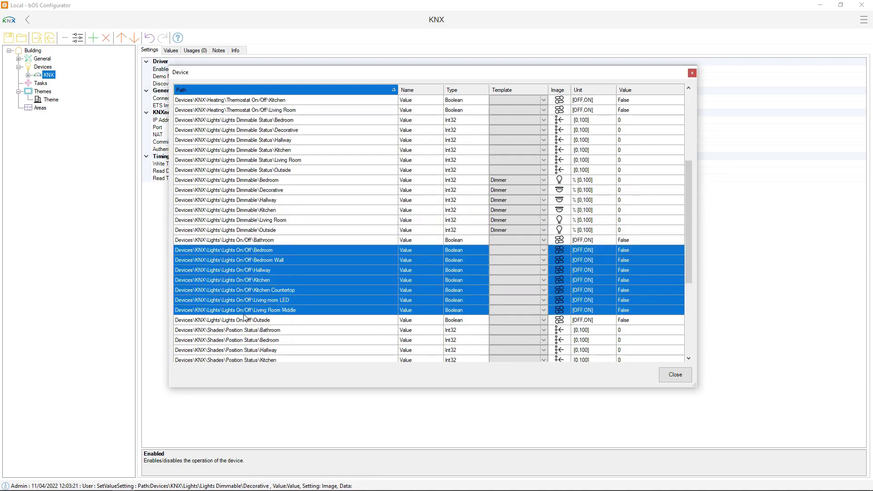
{"action": "right_click", "coordinate": [246, 308]}
{"action": "mouse_move", "coordinate": [273, 312]}
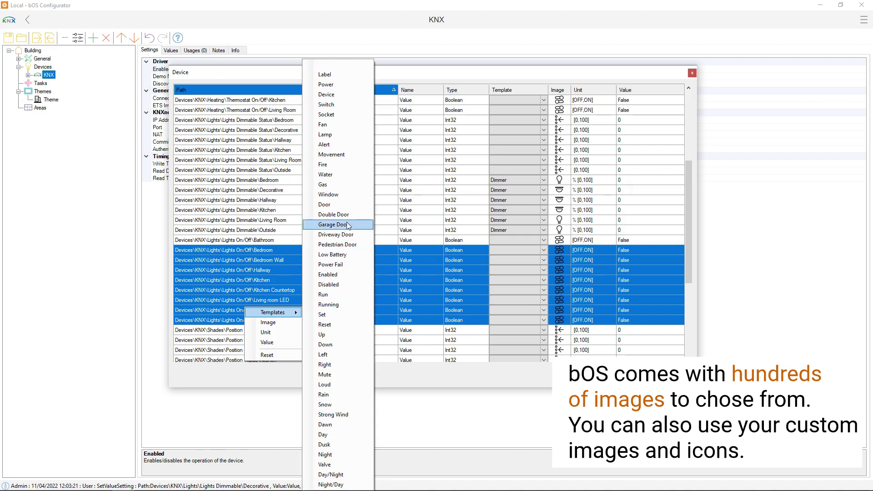
{"action": "left_click", "coordinate": [325, 134]}
Assign the CeilingHanging.svg lamp image to the Lights On/Off values Hallway, Kitchen and Kitchen Countertop
{"action": "scroll", "coordinate": [315, 229], "scroll_direction": "down", "scroll_amount": 2}
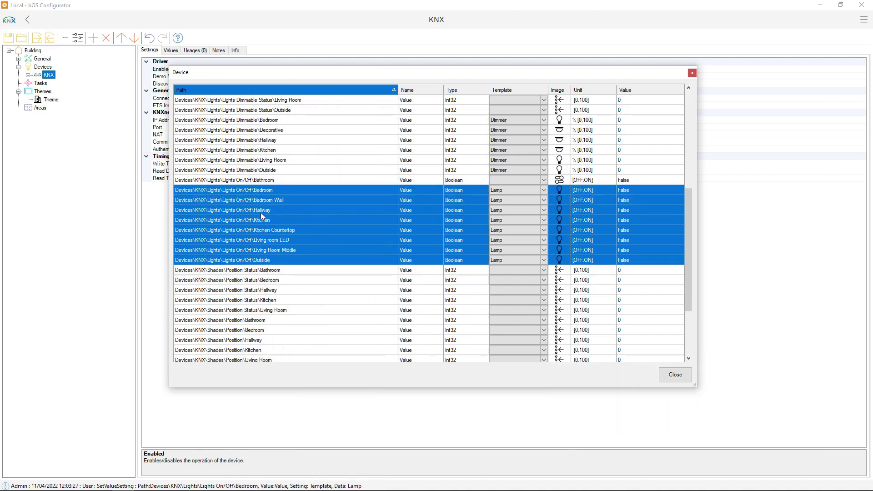
{"action": "left_click_drag", "start_coordinate": [261, 212], "coordinate": [257, 231]}
{"action": "right_click", "coordinate": [256, 231]}
{"action": "left_click", "coordinate": [273, 241]}
{"action": "double_click", "coordinate": [313, 232]}
{"action": "left_click", "coordinate": [357, 212]}
{"action": "double_click", "coordinate": [359, 213]}
Apply the Shades template to the five Shades Position values and close the device template settings
{"action": "scroll", "coordinate": [278, 285], "scroll_direction": "down", "scroll_amount": 2}
{"action": "mouse_move", "coordinate": [239, 261]}
{"action": "left_mouse_down"}
{"action": "mouse_move", "coordinate": [235, 292]}
{"action": "mouse_move", "coordinate": [244, 299]}
{"action": "mouse_move", "coordinate": [241, 261]}
{"action": "left_mouse_up"}
{"action": "right_click", "coordinate": [240, 293]}
{"action": "mouse_move", "coordinate": [288, 297]}
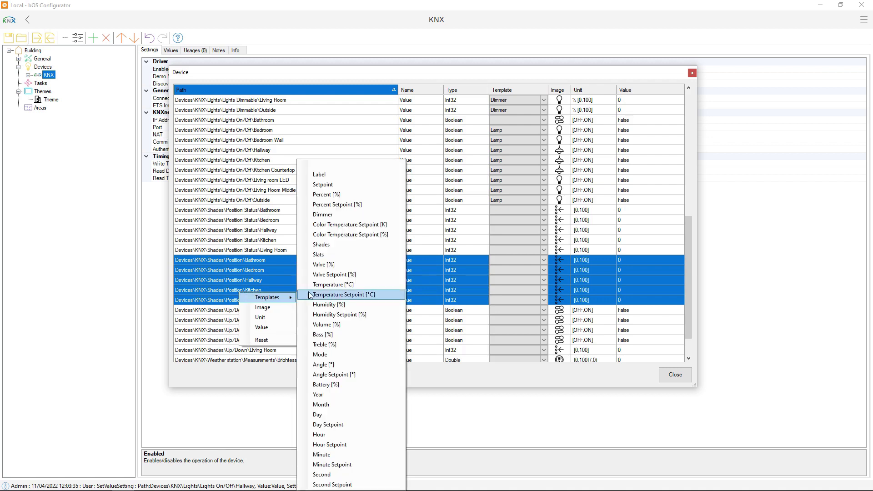
{"action": "left_click", "coordinate": [330, 246]}
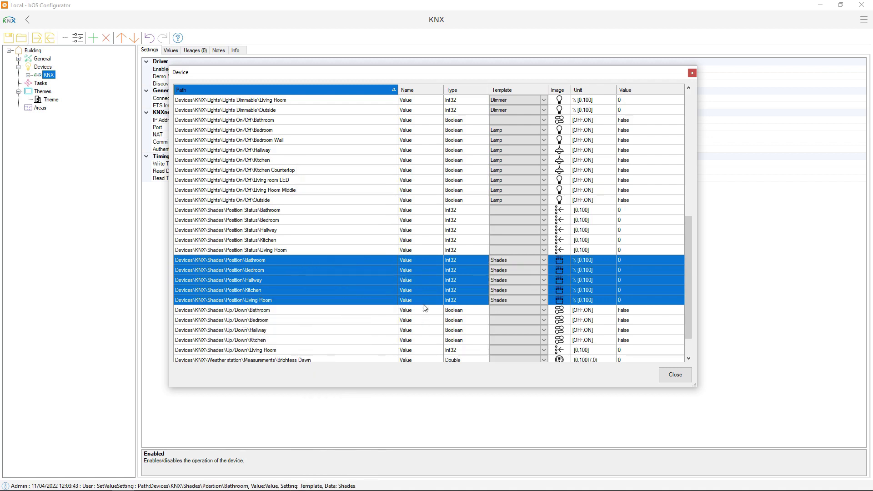
{"action": "scroll", "coordinate": [423, 308], "scroll_direction": "up", "scroll_amount": 7}
{"action": "left_click", "coordinate": [673, 374]}
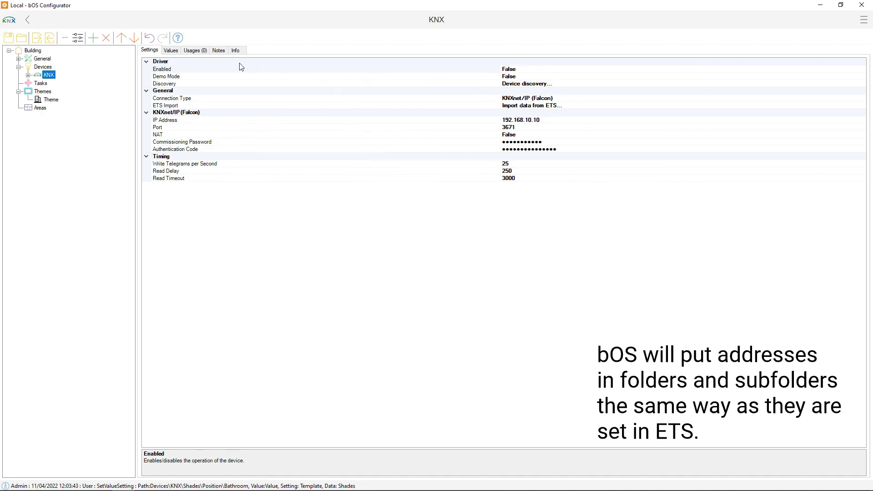
Expand the imported Lights On/Off folder and examine the Living room LED address's value type options and communication settings
{"action": "left_click", "coordinate": [28, 75]}
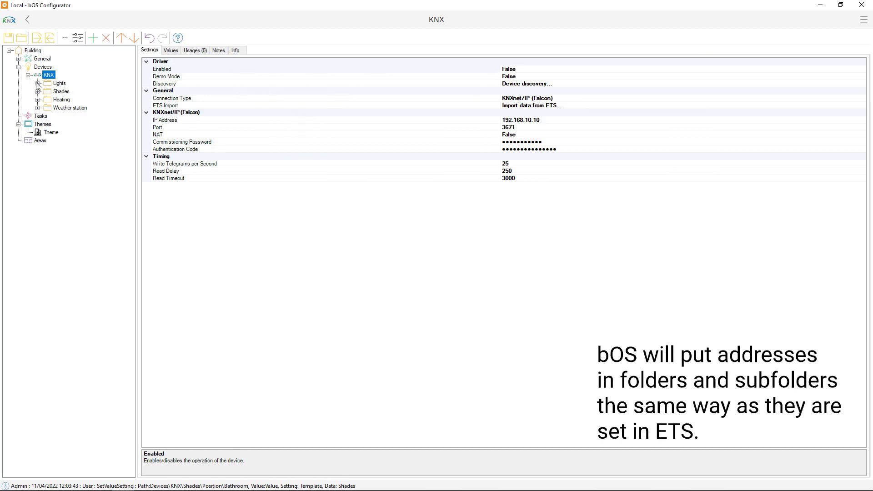
{"action": "left_click", "coordinate": [39, 84]}
{"action": "left_click", "coordinate": [48, 91]}
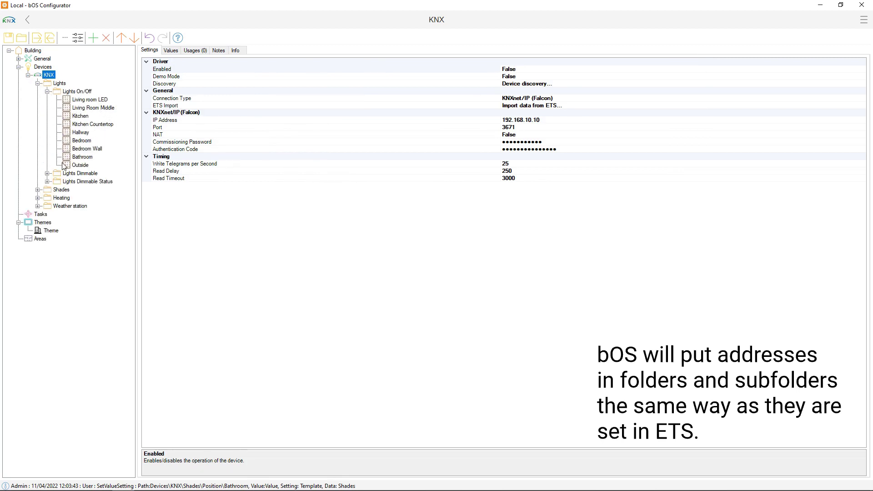
{"action": "left_click", "coordinate": [95, 100]}
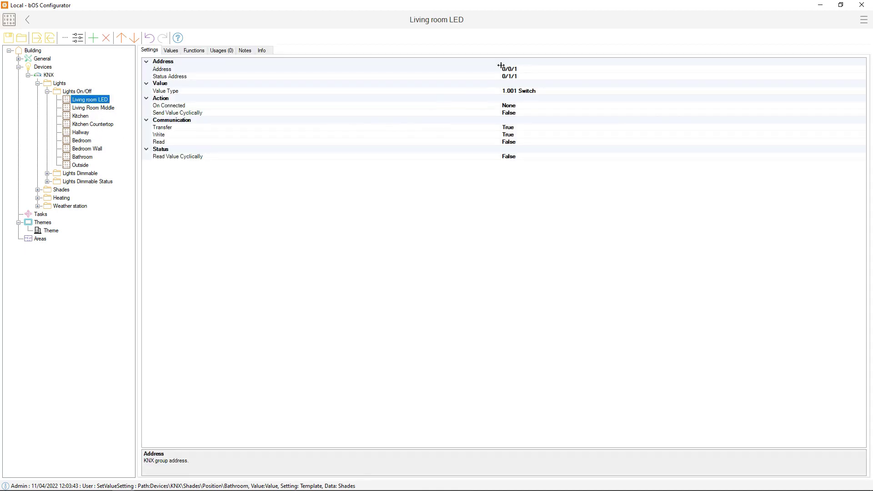
{"action": "left_click", "coordinate": [864, 91]}
{"action": "left_click", "coordinate": [862, 91]}
{"action": "scroll", "coordinate": [591, 146], "scroll_direction": "down", "scroll_amount": 3}
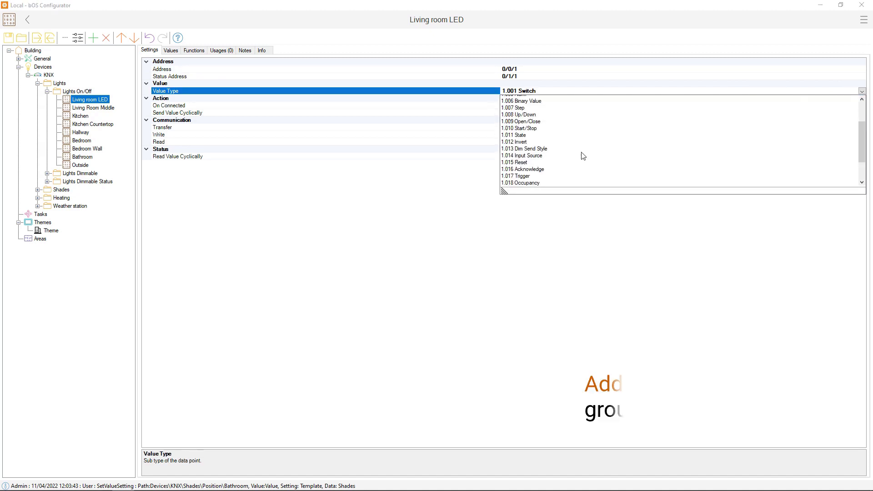
{"action": "left_click", "coordinate": [516, 212]}
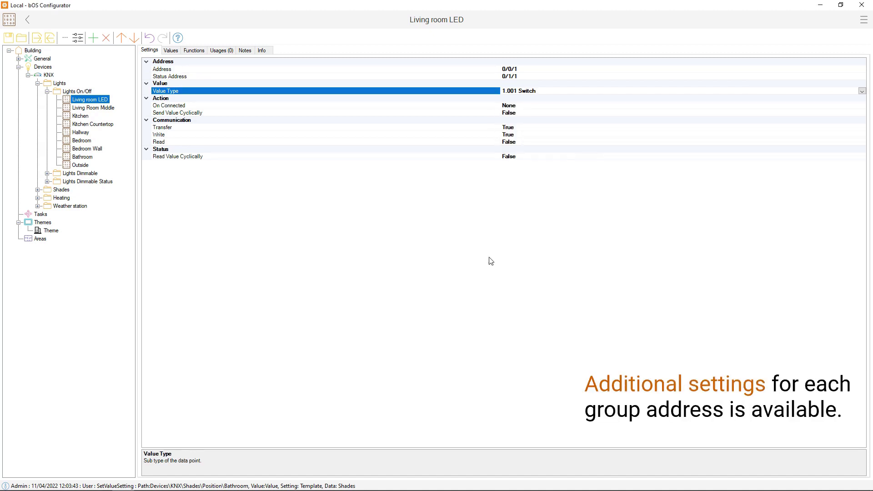
{"action": "left_click", "coordinate": [162, 129]}
{"action": "left_click", "coordinate": [162, 135]}
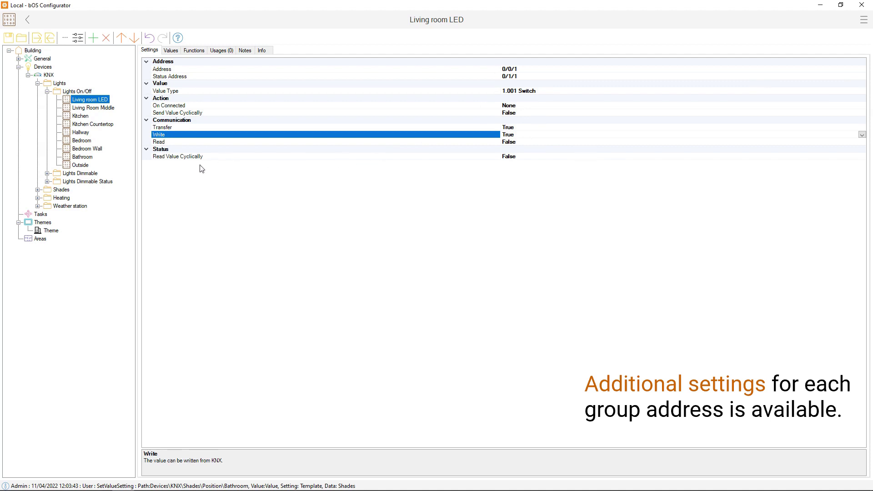
Add a 001.000 1Bit group address named "Light outside" to the Lights On/Off folder
{"action": "right_click", "coordinate": [85, 92]}
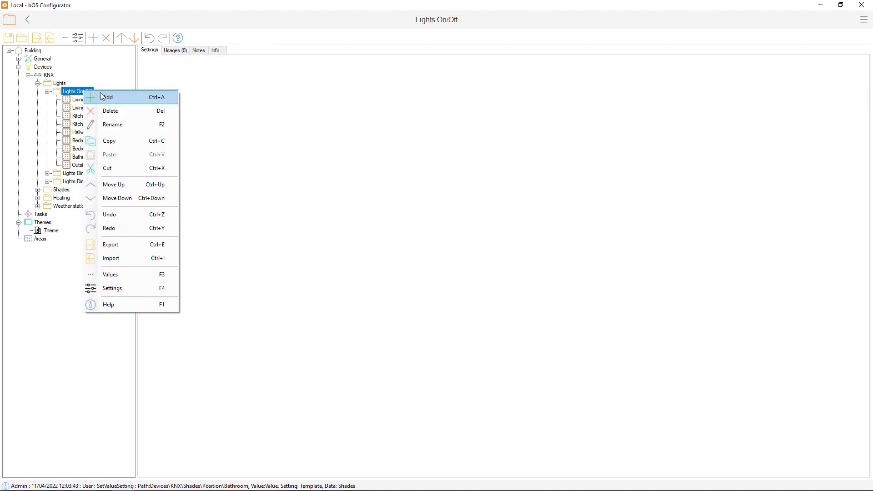
{"action": "left_click", "coordinate": [101, 96]}
{"action": "scroll", "coordinate": [399, 207], "scroll_direction": "up", "scroll_amount": 5}
{"action": "left_click", "coordinate": [402, 181]}
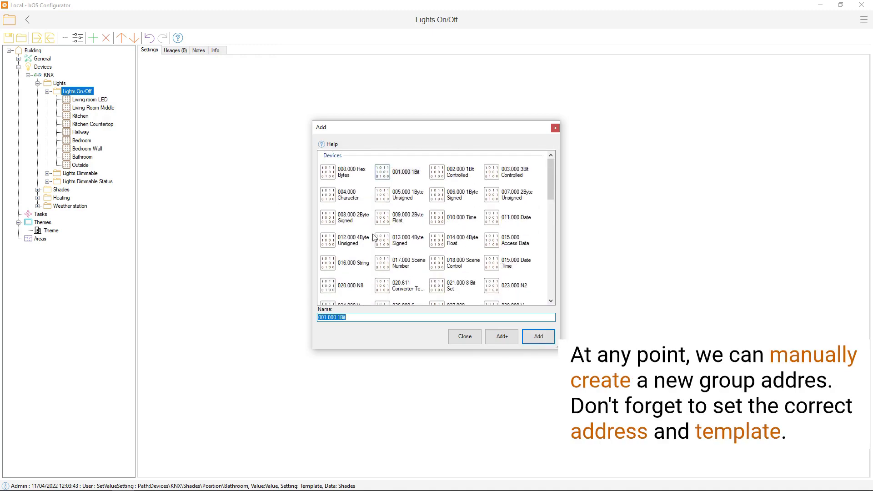
{"action": "type", "text": "Light outside"}
{"action": "key", "text": "Return"}
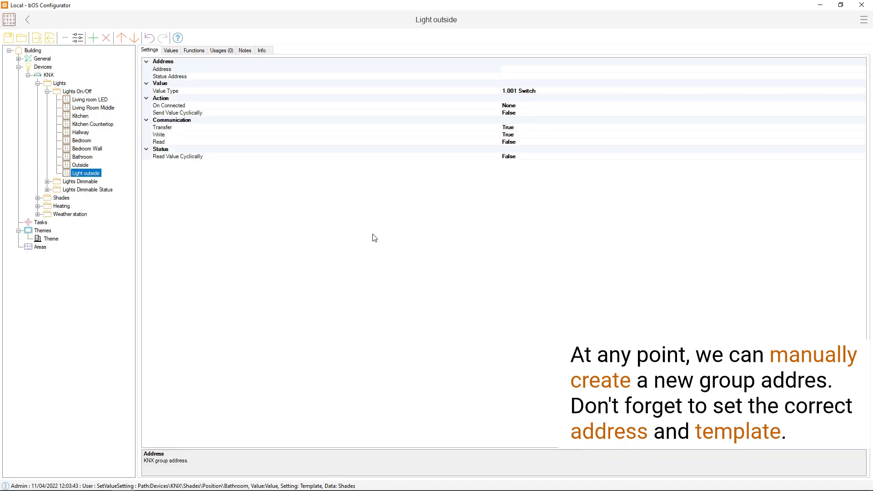
Set the Light outside address to 0/0/22 and its status address to 0/1/22
{"action": "left_click", "coordinate": [517, 69]}
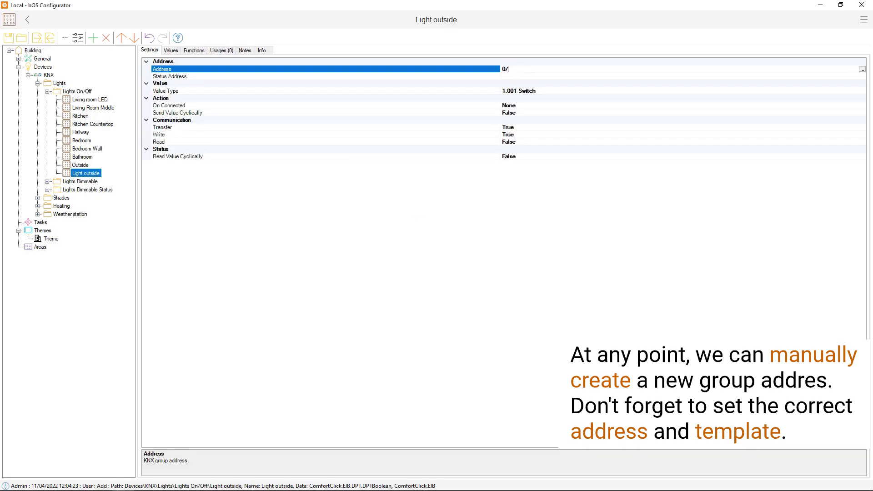
{"action": "left_click", "coordinate": [517, 76]}
{"action": "type", "text": "0/"}
{"action": "key", "text": "Return"}
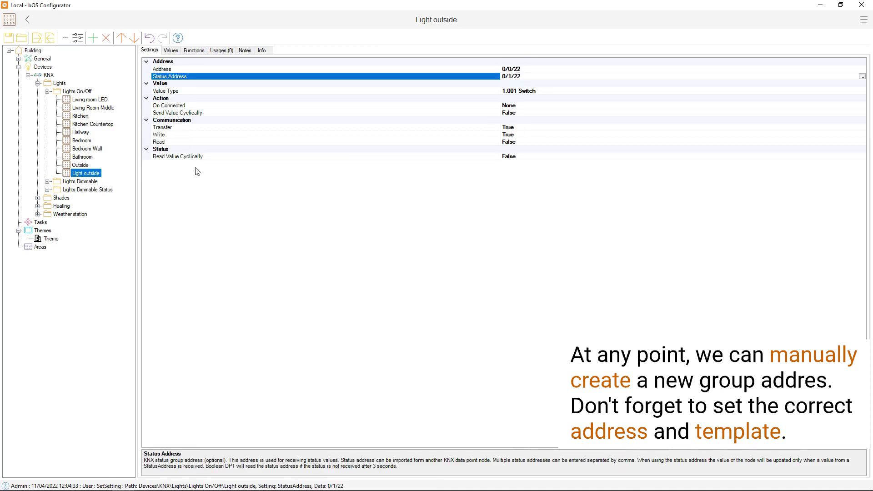
Apply the Lamp template to the Light outside value
{"action": "left_click", "coordinate": [171, 50]}
{"action": "left_click", "coordinate": [700, 72]}
{"action": "left_click", "coordinate": [728, 71]}
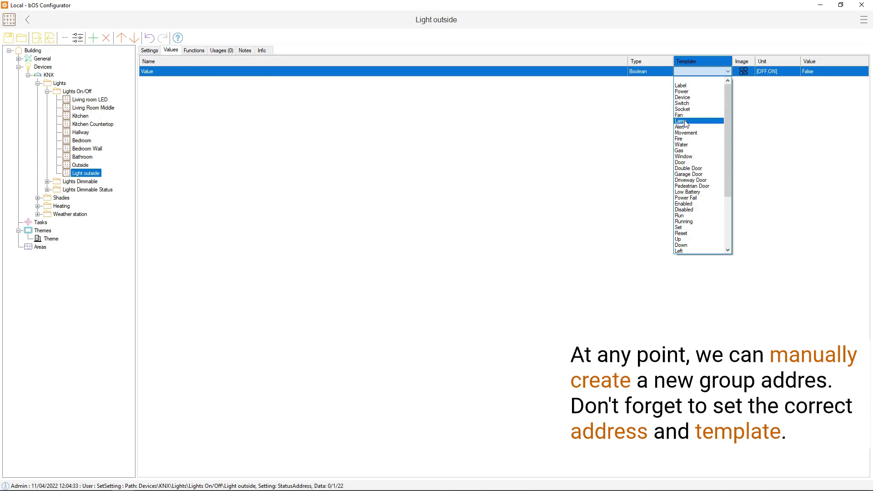
{"action": "left_click", "coordinate": [684, 121]}
Assign the Garden.svg lamp image to the Light outside value
{"action": "left_click", "coordinate": [744, 72]}
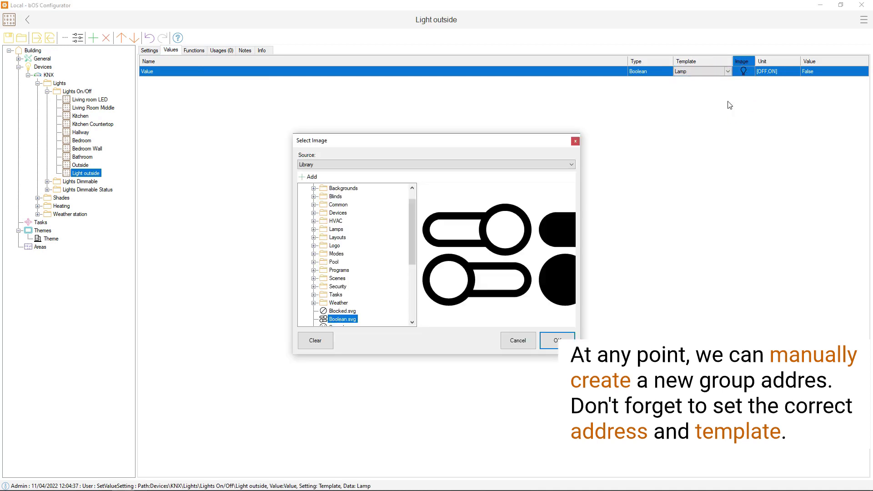
{"action": "left_click", "coordinate": [314, 229]}
{"action": "left_click", "coordinate": [350, 254]}
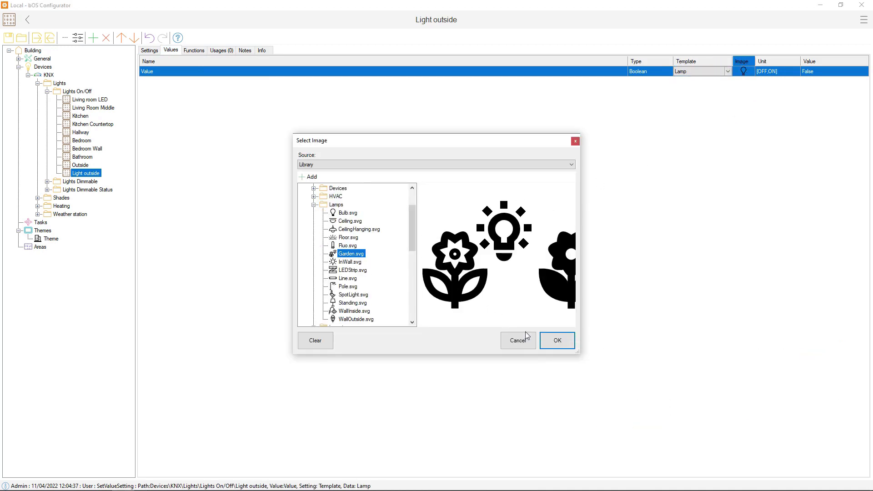
{"action": "left_click", "coordinate": [557, 340]}
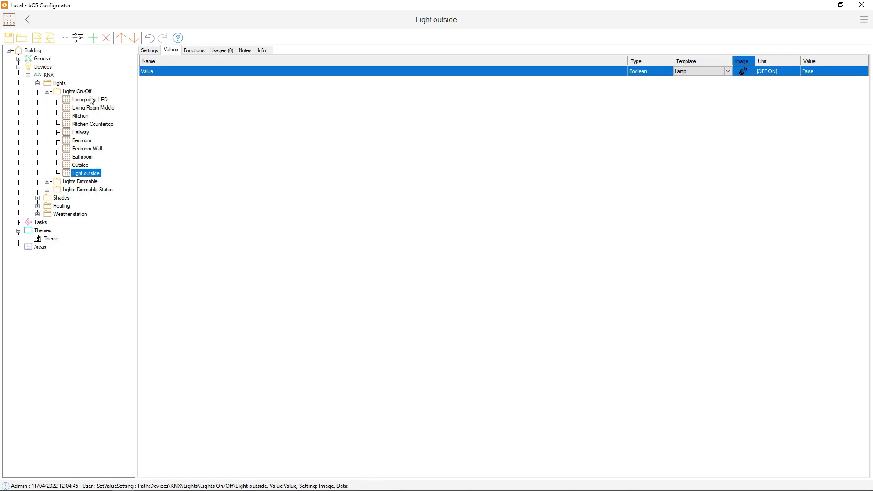
Open the theme for editing and add two frames side by side
{"action": "left_click", "coordinate": [42, 240]}
{"action": "right_click", "coordinate": [314, 211]}
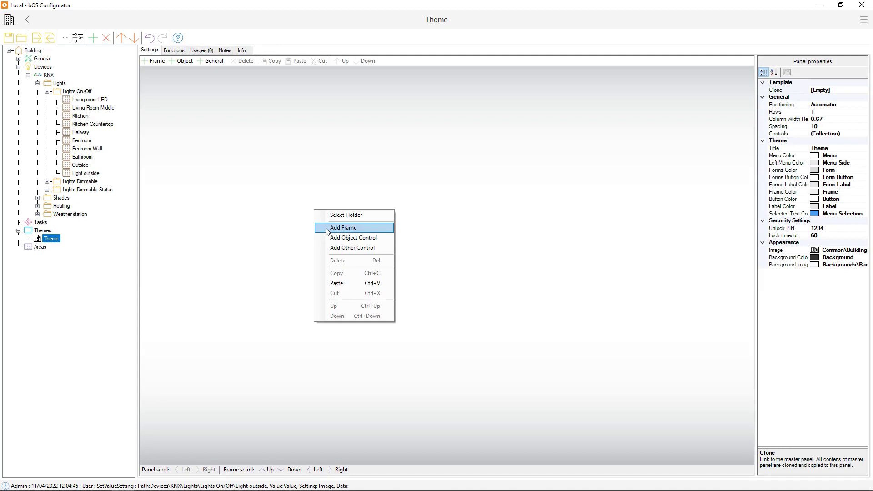
{"action": "left_click", "coordinate": [343, 227]}
{"action": "right_click", "coordinate": [654, 240]}
{"action": "left_click", "coordinate": [675, 267]}
Title the first theme frame "Lights" and the second one "Shades"
{"action": "left_click", "coordinate": [337, 239]}
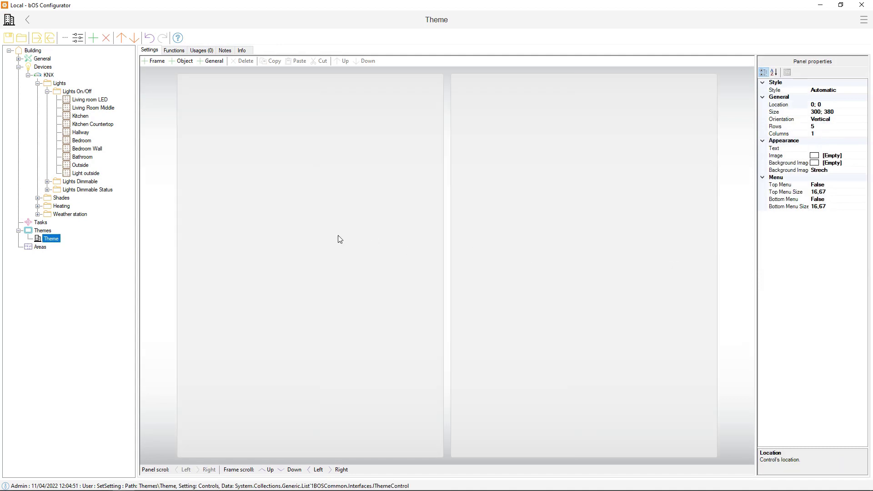
{"action": "left_click", "coordinate": [823, 149]}
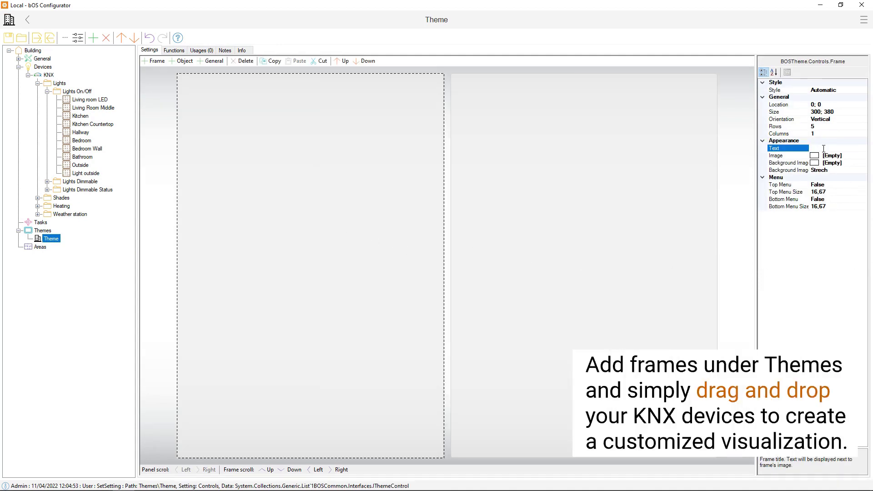
{"action": "key", "text": "Return"}
{"action": "left_click", "coordinate": [634, 222]}
{"action": "left_click", "coordinate": [830, 148]}
{"action": "type", "text": "Sha"}
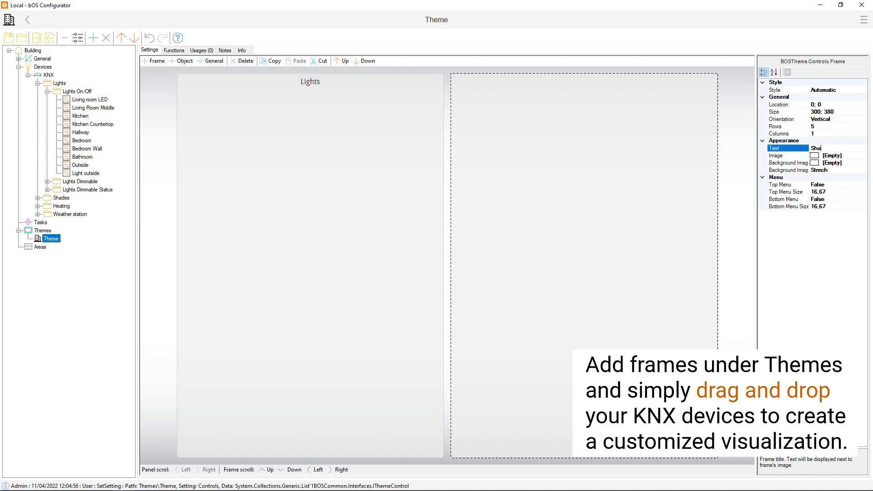
{"action": "type", "text": "des"}
{"action": "key", "text": "Return"}
Place the Living room LED, Living Room Middle and Kitchen on/off lights in the Lights frame
{"action": "left_click_drag", "start_coordinate": [90, 101], "coordinate": [242, 184]}
{"action": "left_click_drag", "start_coordinate": [249, 214], "coordinate": [250, 214]}
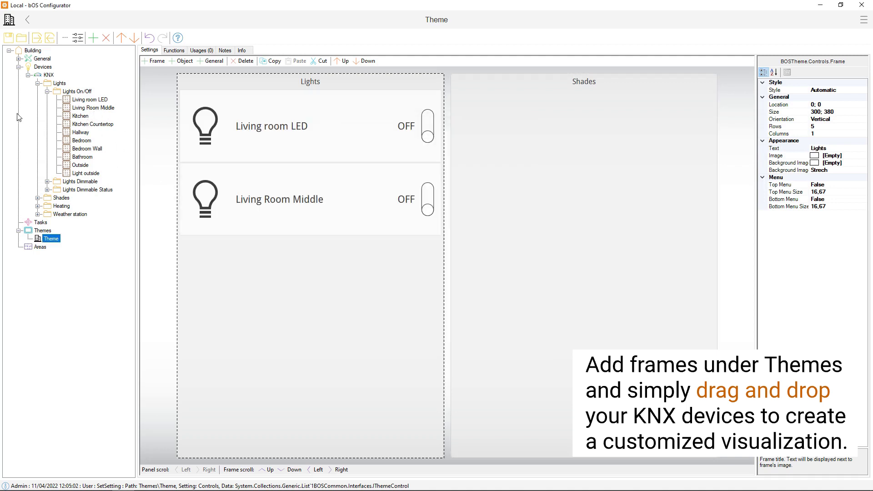
{"action": "left_click_drag", "start_coordinate": [75, 117], "coordinate": [230, 275]}
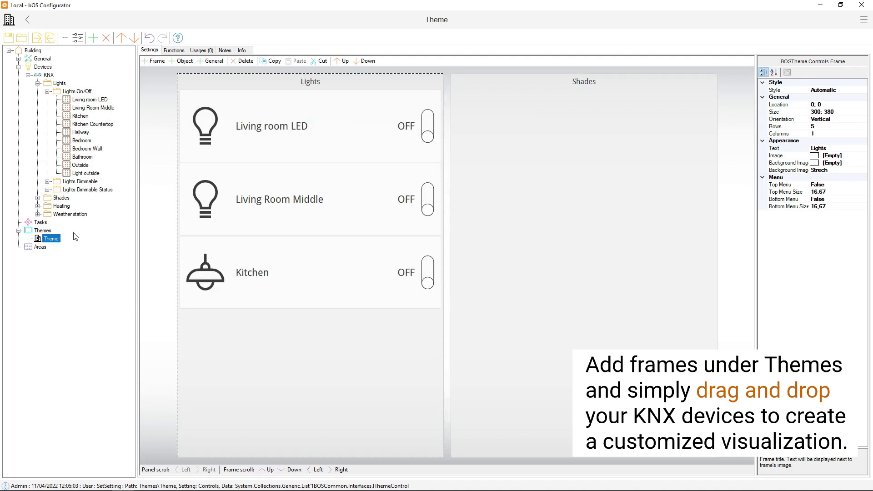
Place the Living Room, Kitchen and Hallway shade positions in the Shades frame
{"action": "left_click", "coordinate": [37, 199]}
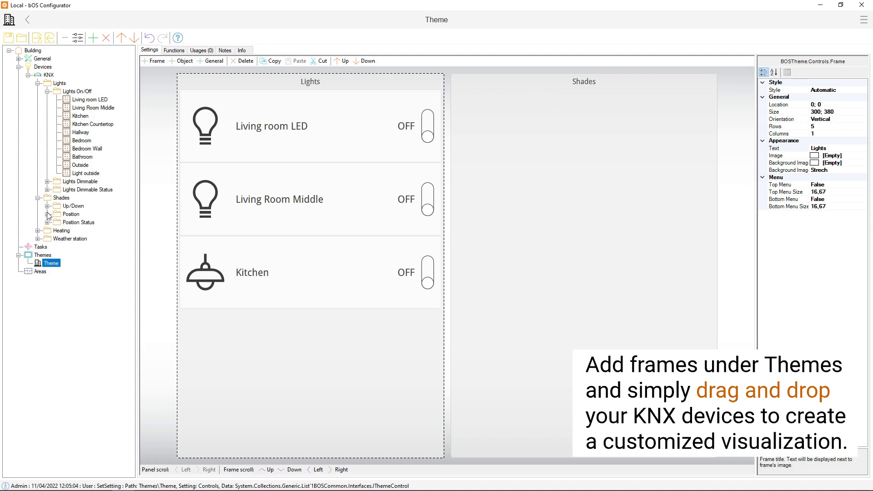
{"action": "left_click", "coordinate": [47, 215]}
{"action": "left_click_drag", "start_coordinate": [87, 223], "coordinate": [550, 271]}
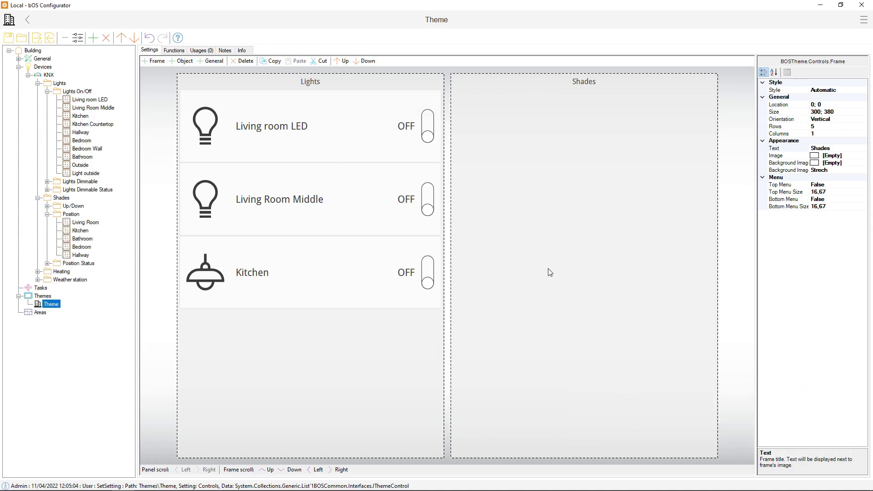
{"action": "left_click_drag", "start_coordinate": [84, 231], "coordinate": [600, 266]}
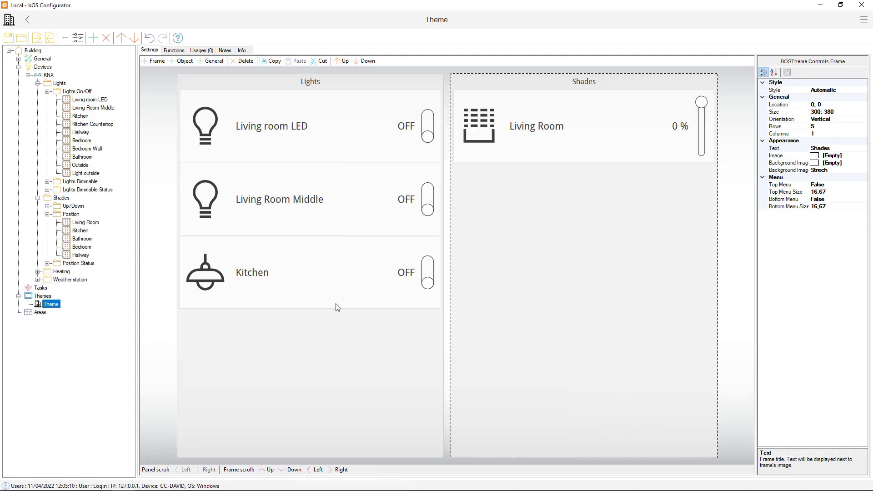
{"action": "left_click_drag", "start_coordinate": [83, 258], "coordinate": [550, 342]}
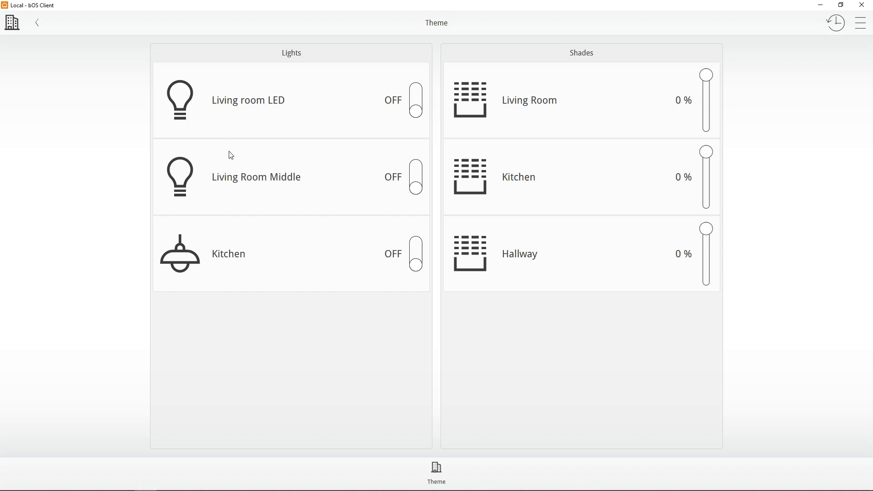
In the bOS Client, switch on the Living room LED and Kitchen lights and set the Hallway shade to 70 %
{"action": "left_click", "coordinate": [255, 113]}
{"action": "left_click", "coordinate": [368, 278]}
{"action": "left_click_drag", "start_coordinate": [707, 230], "coordinate": [707, 264]}
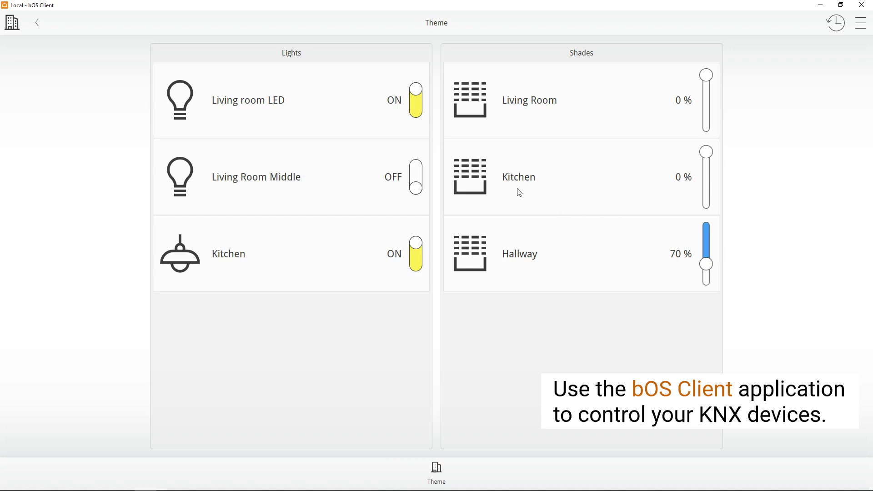
{"action": "left_click", "coordinate": [520, 193]}
{"action": "left_click_drag", "start_coordinate": [581, 64], "coordinate": [568, 312]}
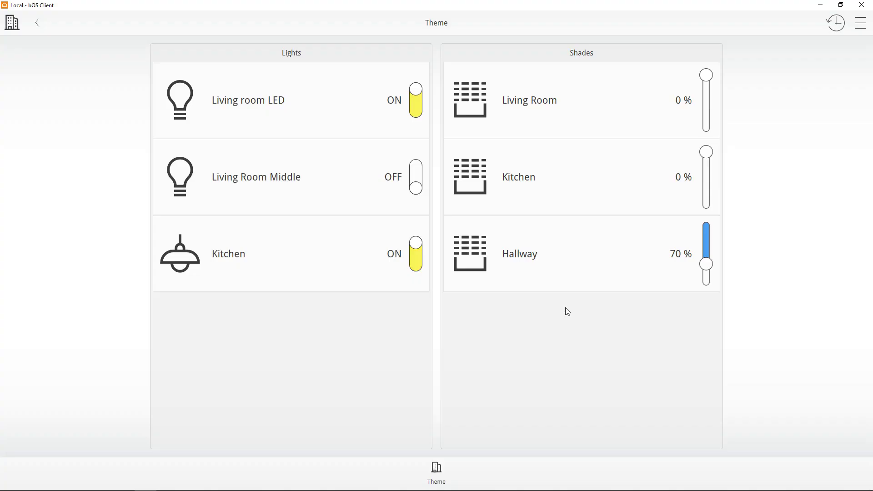